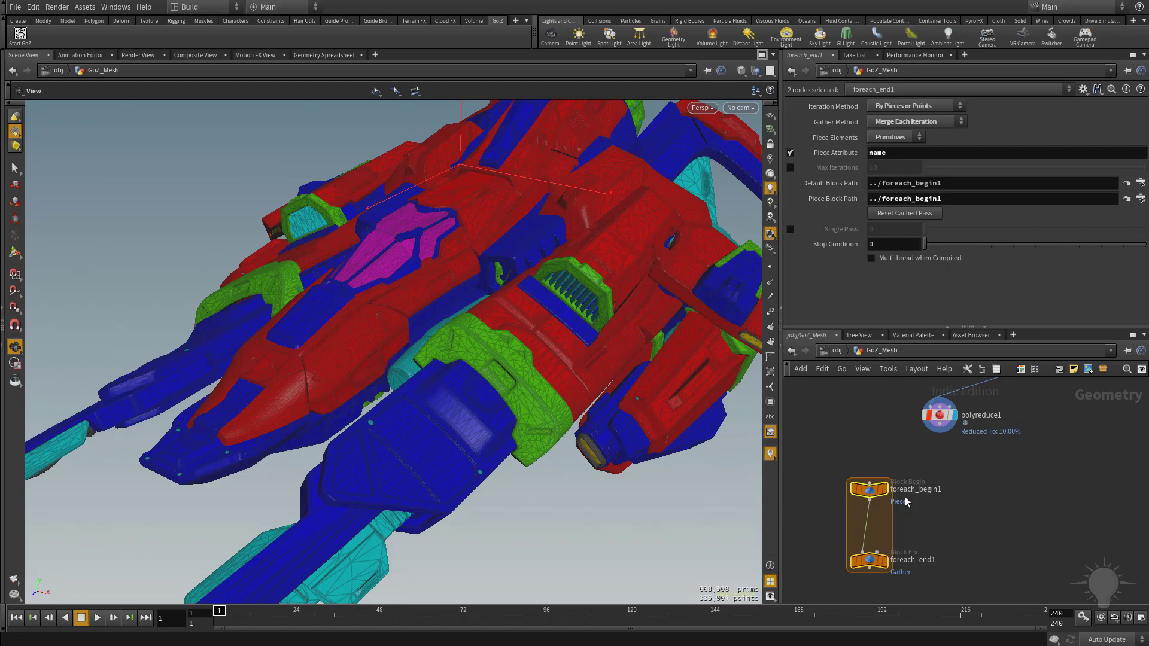
middle_drag(989, 495, 950, 497)
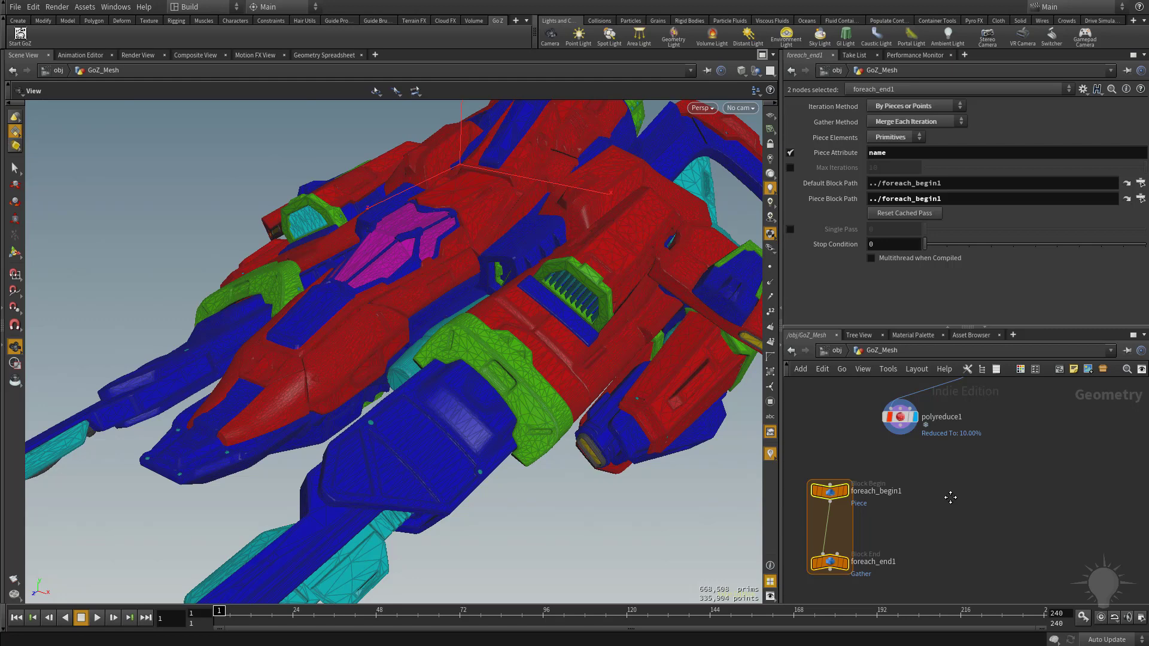
middle_drag(950, 497, 966, 513)
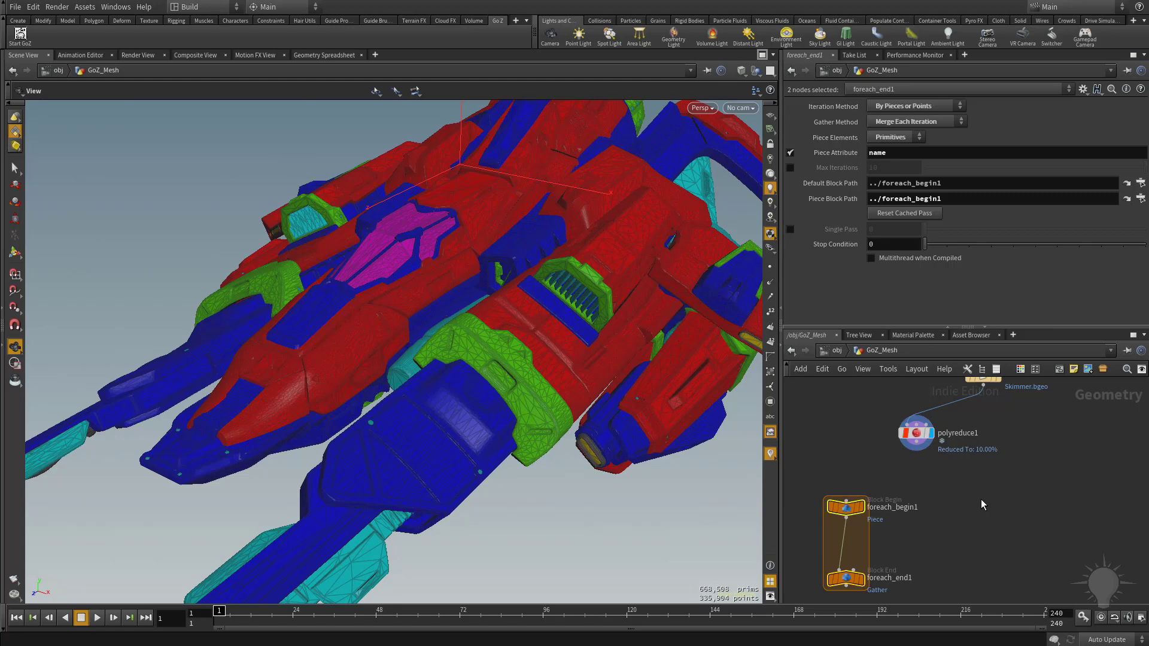
mouse_move(981, 499)
middle_down()
mouse_move(957, 522)
mouse_move(971, 497)
middle_up()
key(Tab)
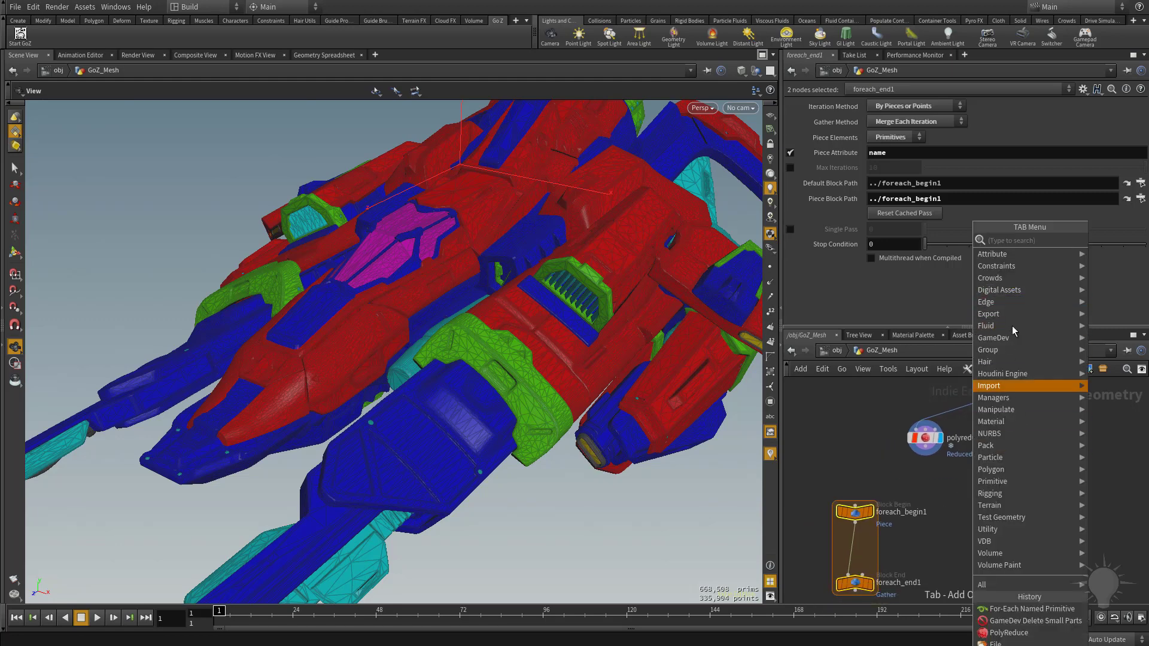
mouse_move(1014, 327)
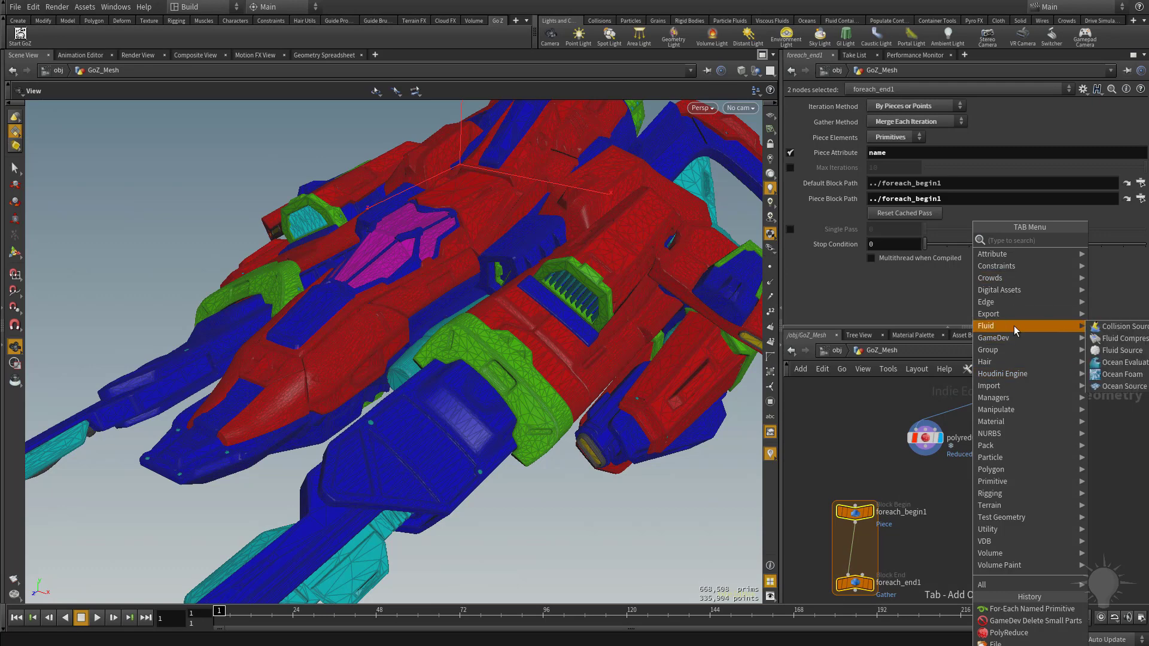
key(Escape)
Move the for-each block directly below polyreduce1 and connect polyreduce1's output to the input of foreach_begin1
middle_drag(853, 427, 841, 407)
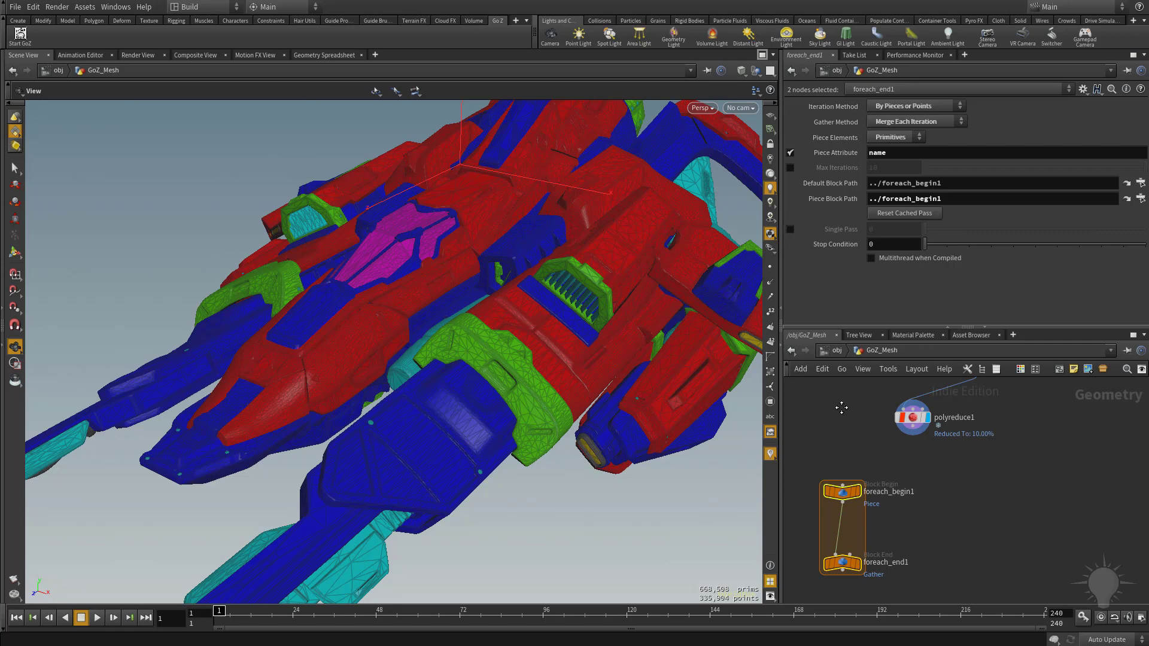
mouse_move(893, 461)
middle_down()
mouse_move(892, 408)
mouse_move(888, 472)
middle_up()
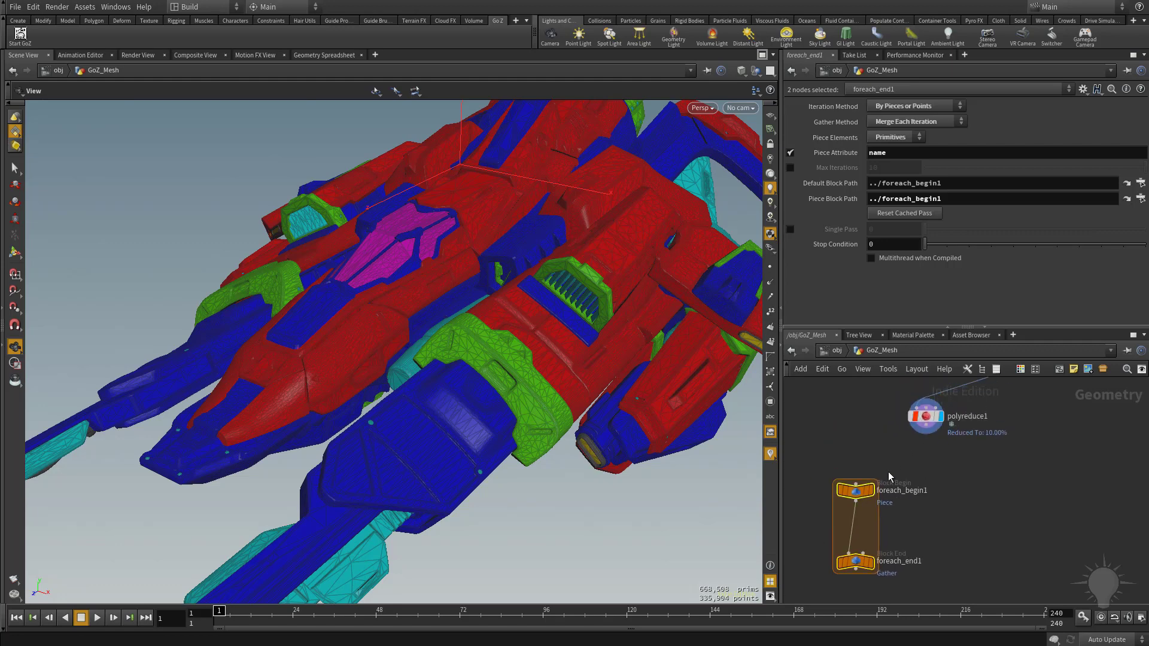
drag(856, 494, 926, 482)
middle_drag(1038, 476, 1009, 472)
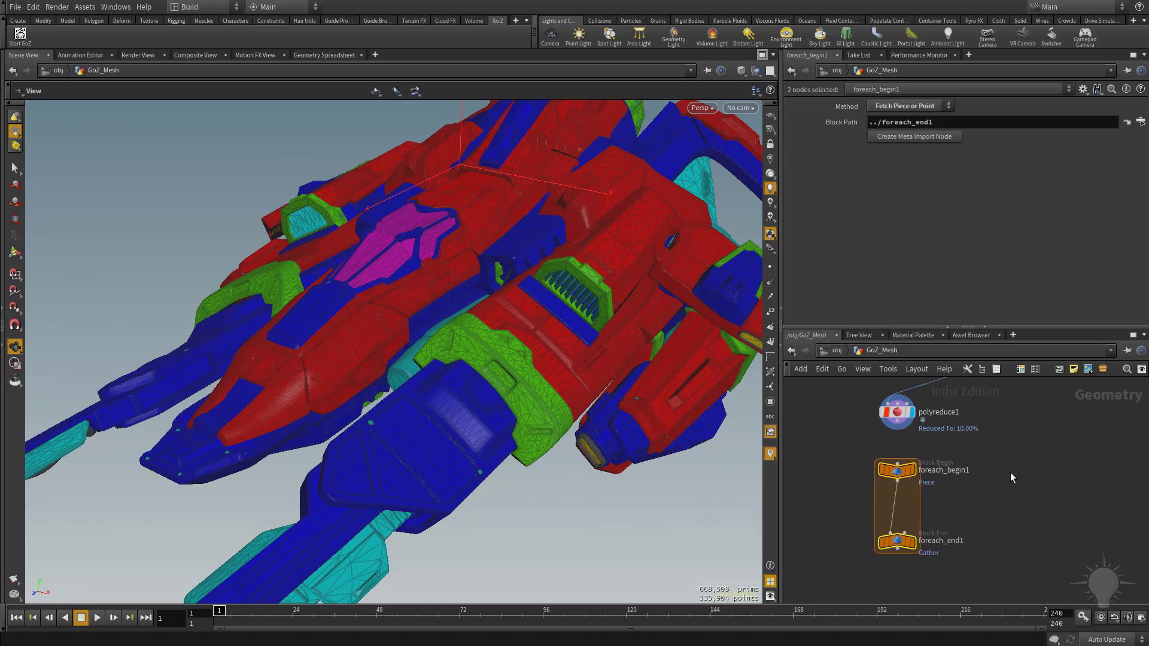
click(897, 426)
click(896, 463)
middle_drag(1040, 494, 991, 493)
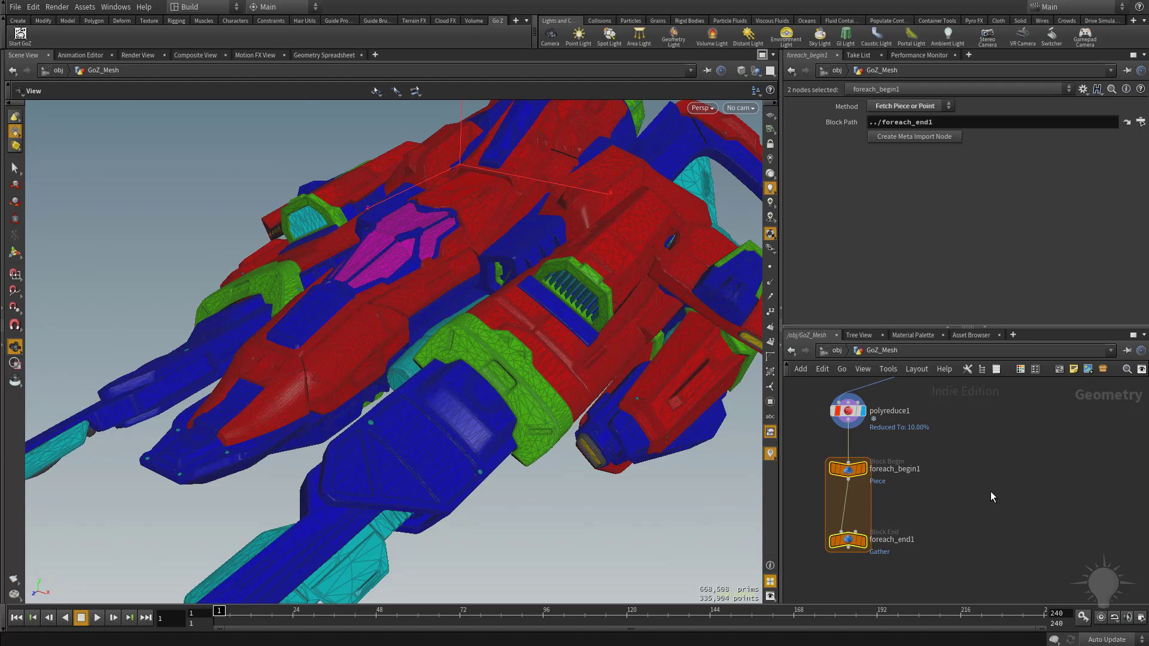
Add a GameDev Voxel Mesh node inside the for-each block and wire it between foreach_begin1 and foreach_end1
click(991, 494)
middle_drag(1003, 524, 1017, 530)
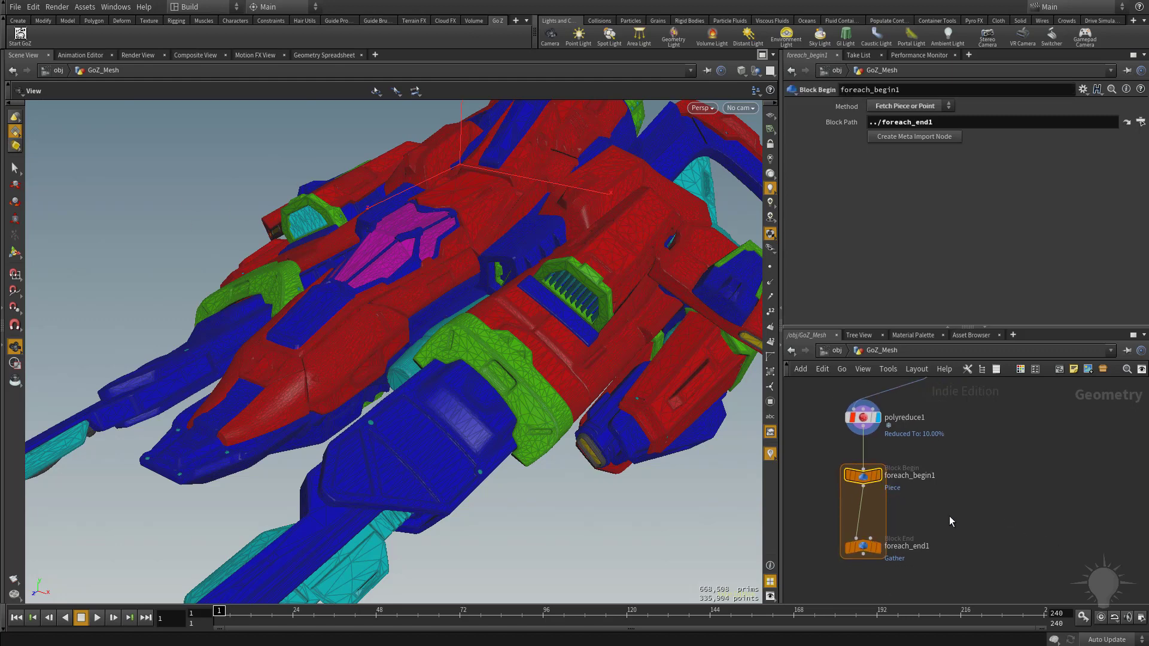
key(Tab)
text(vo)
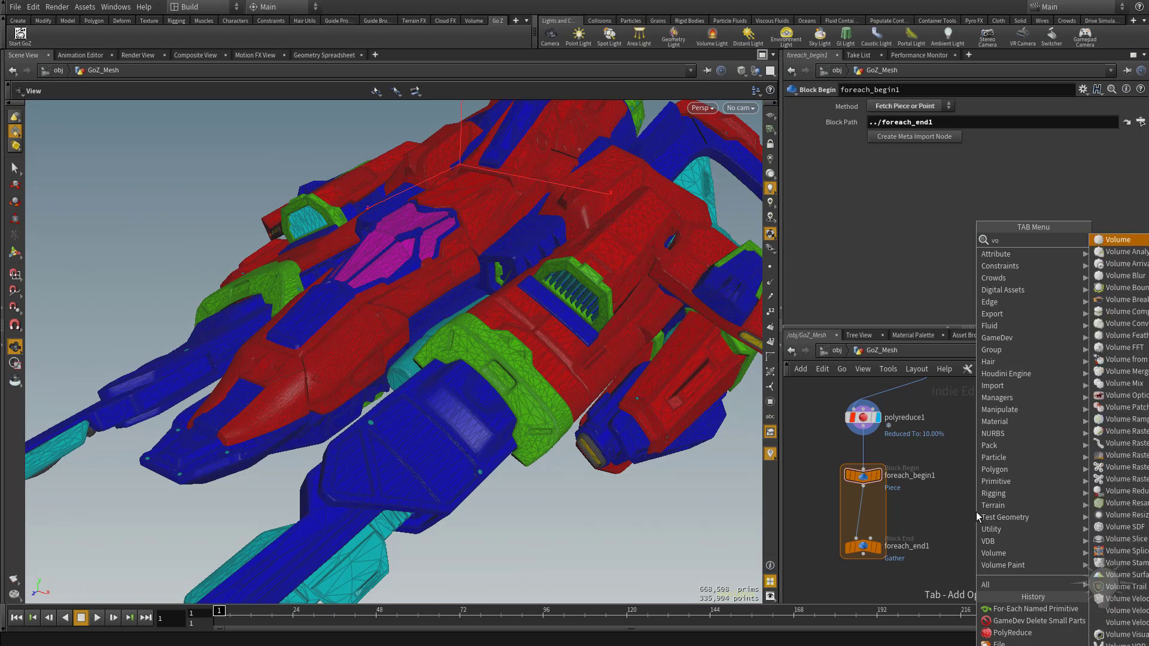
text(xel)
key(Return)
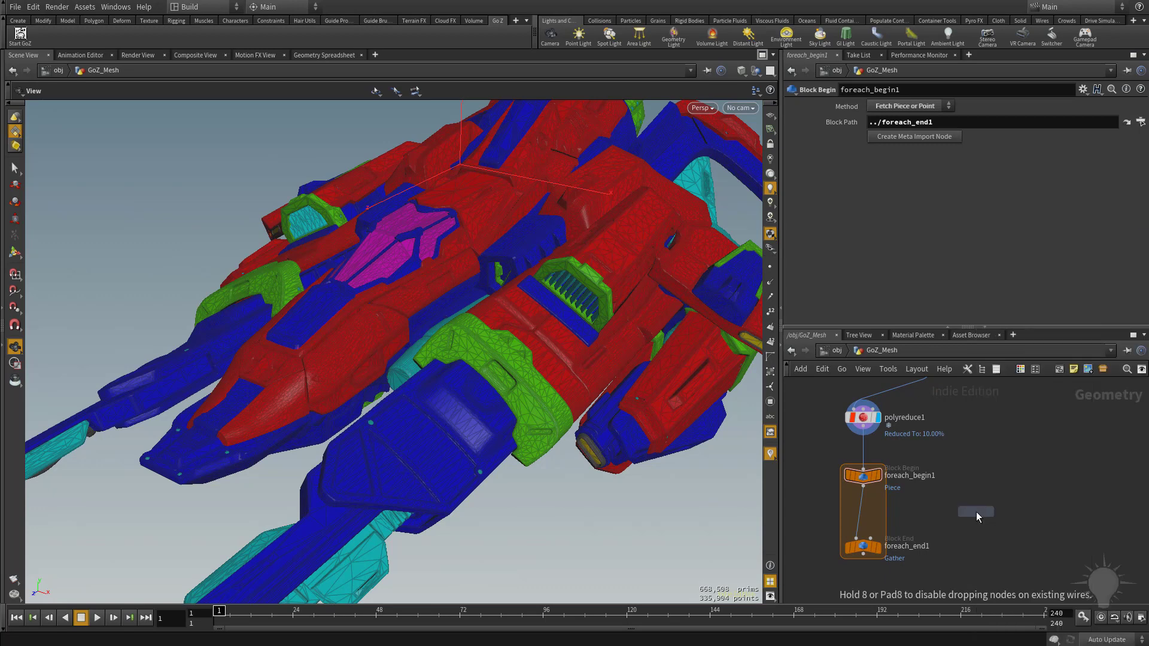
click(856, 513)
drag(864, 486, 856, 538)
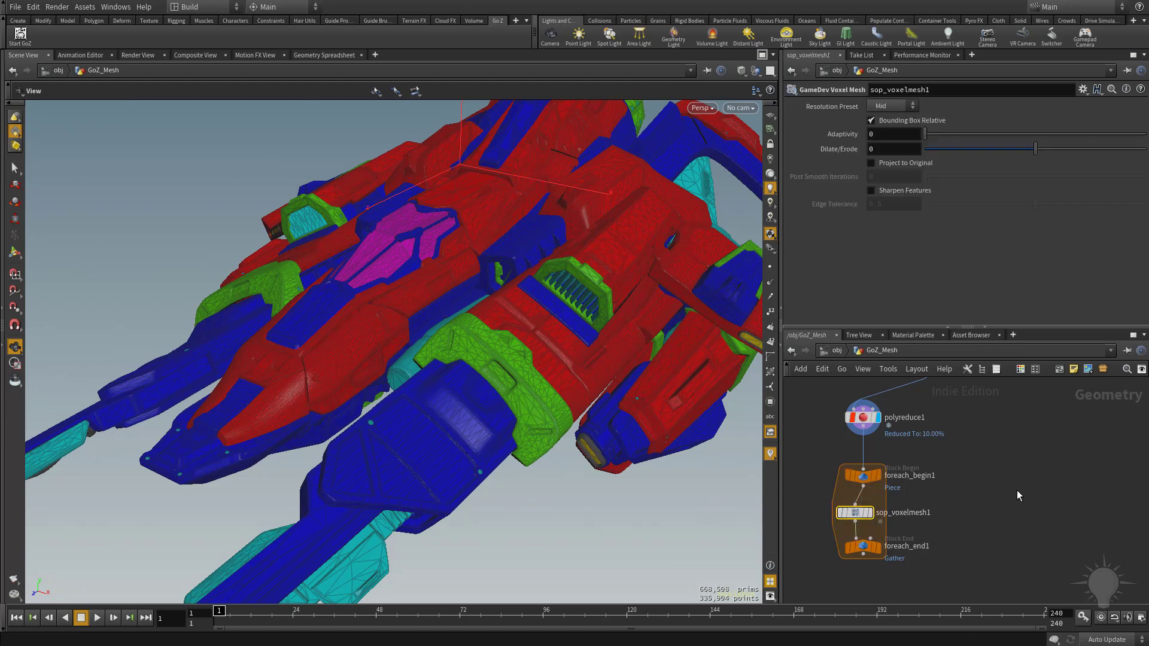
Switch the scene's update mode to Manual and back to Auto Update
click(1106, 639)
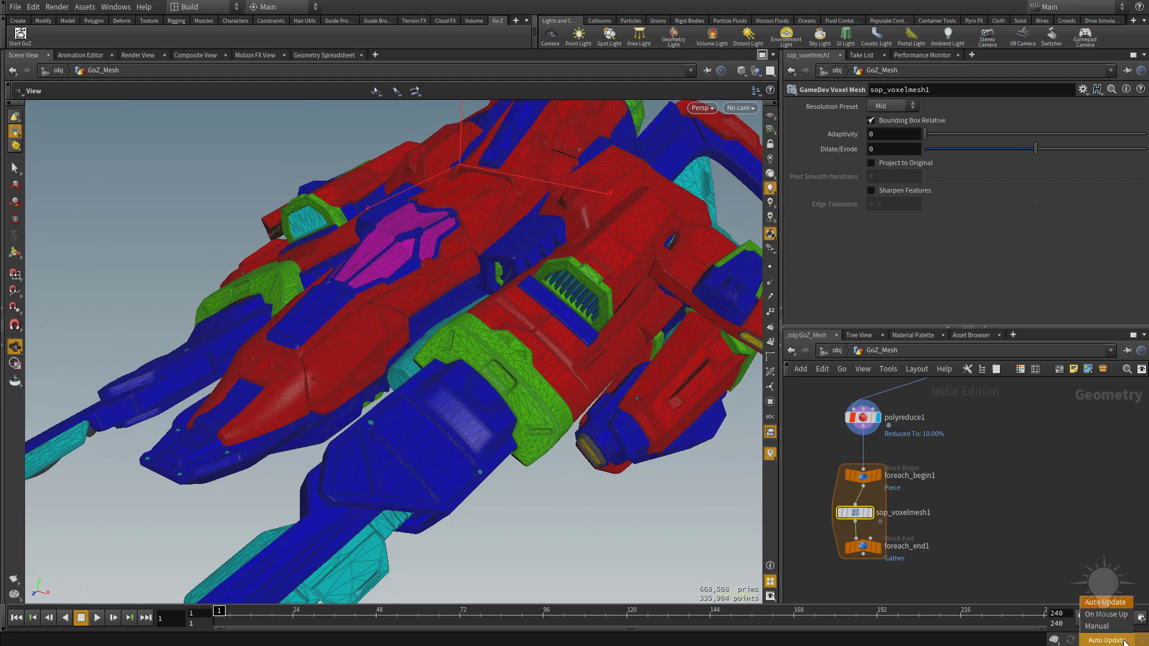
click(1113, 629)
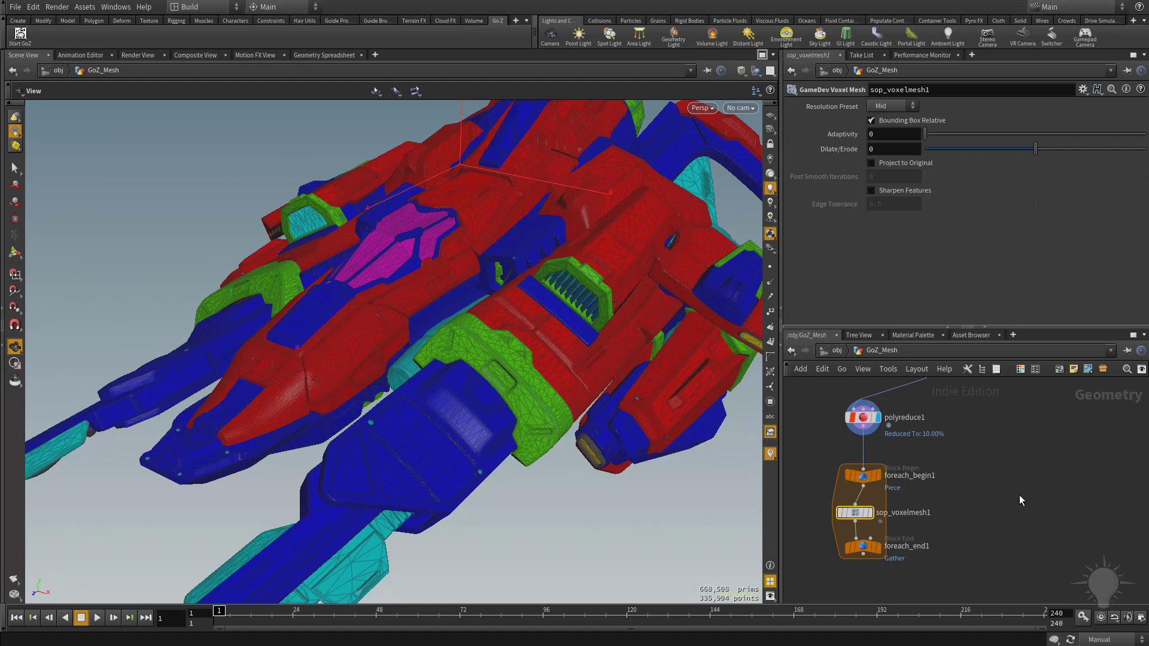
click(1111, 639)
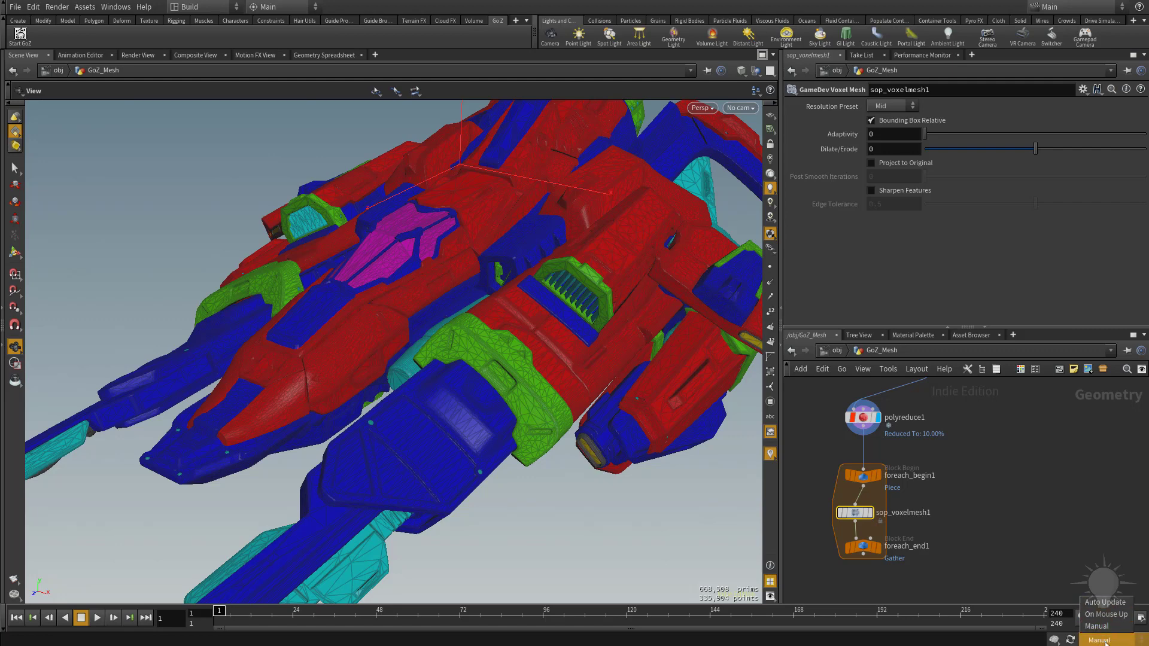
click(1098, 626)
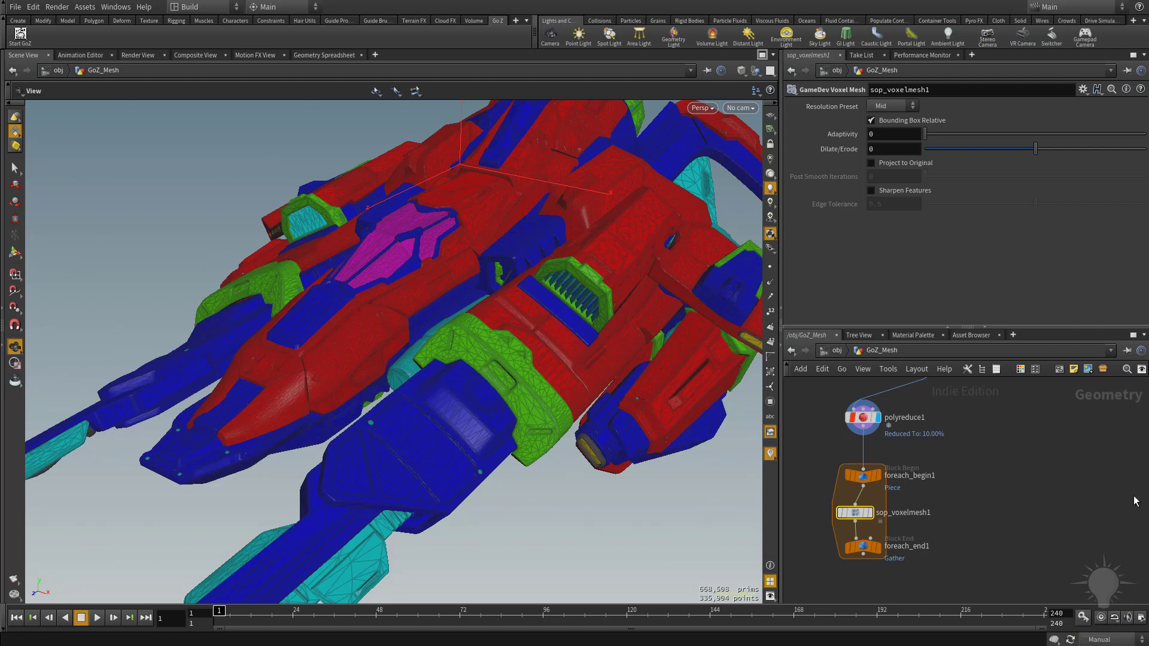
click(1103, 639)
click(1097, 604)
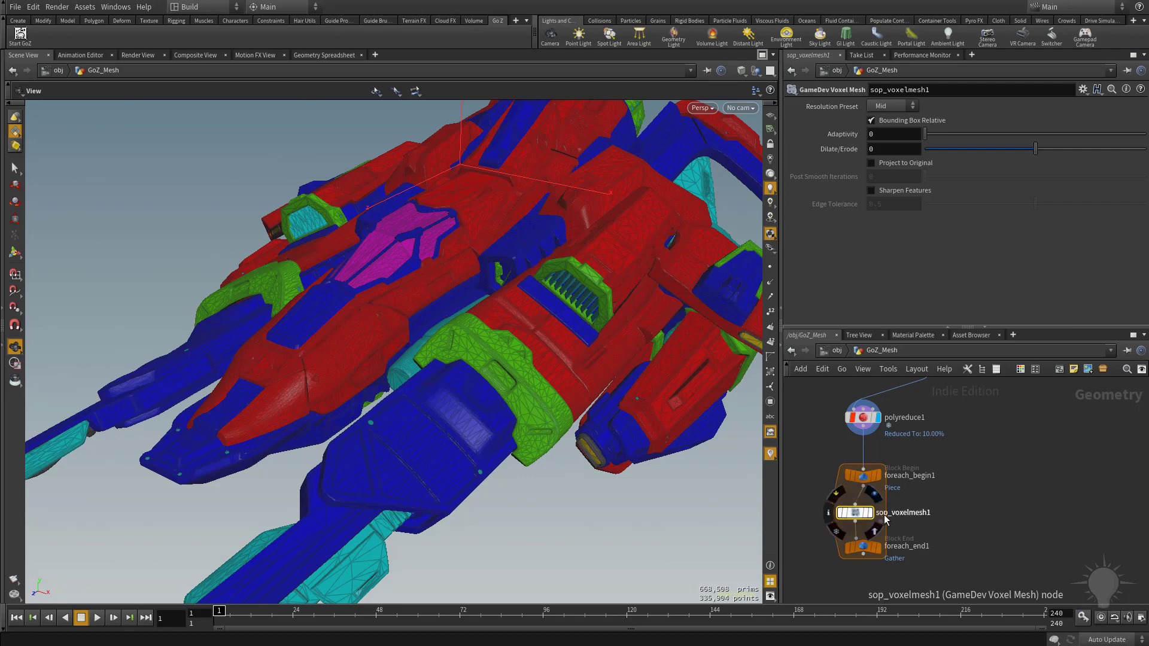
Set the voxel mesh node's Resolution Preset to Low and display the output of foreach_end1
click(902, 106)
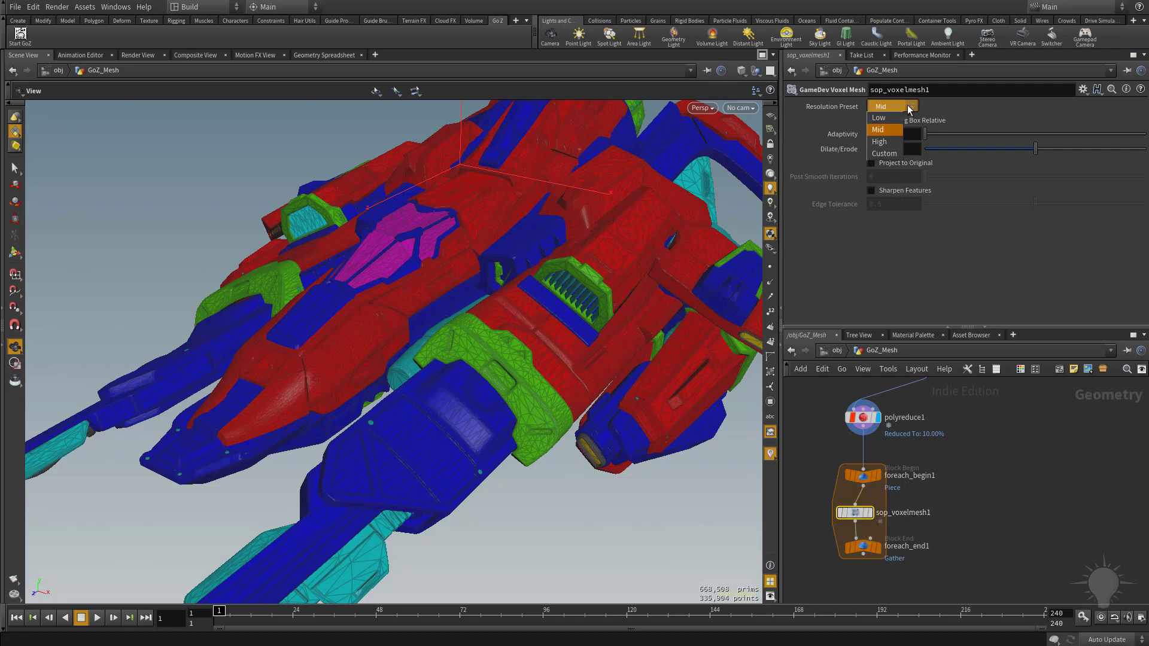
click(884, 108)
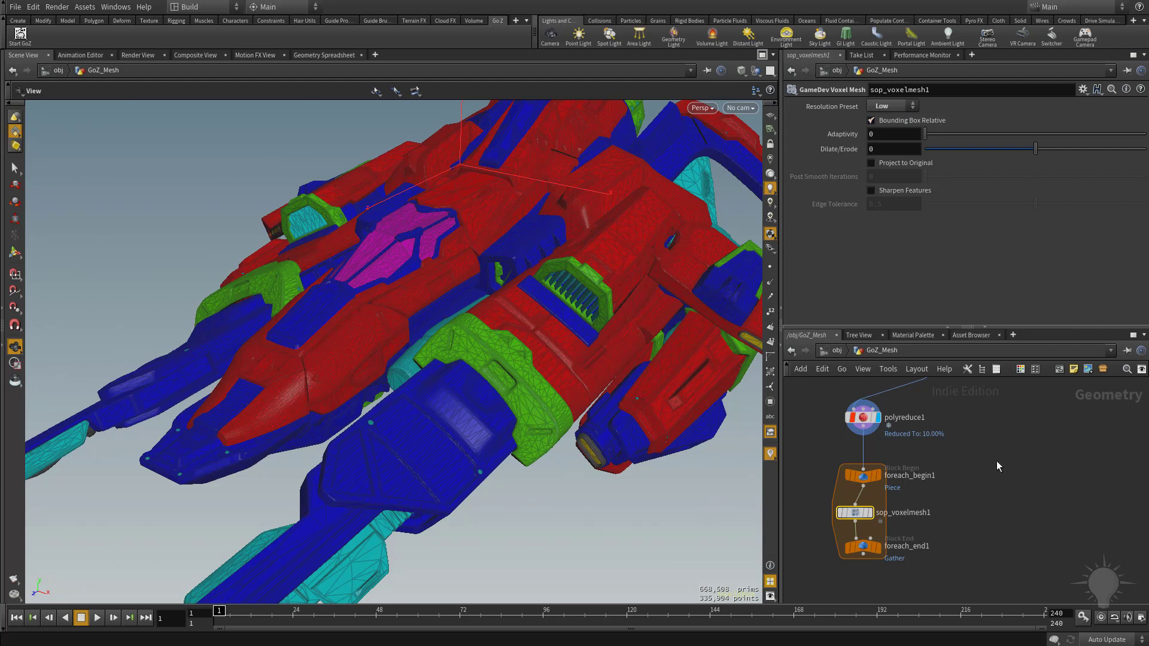
click(861, 547)
click(881, 527)
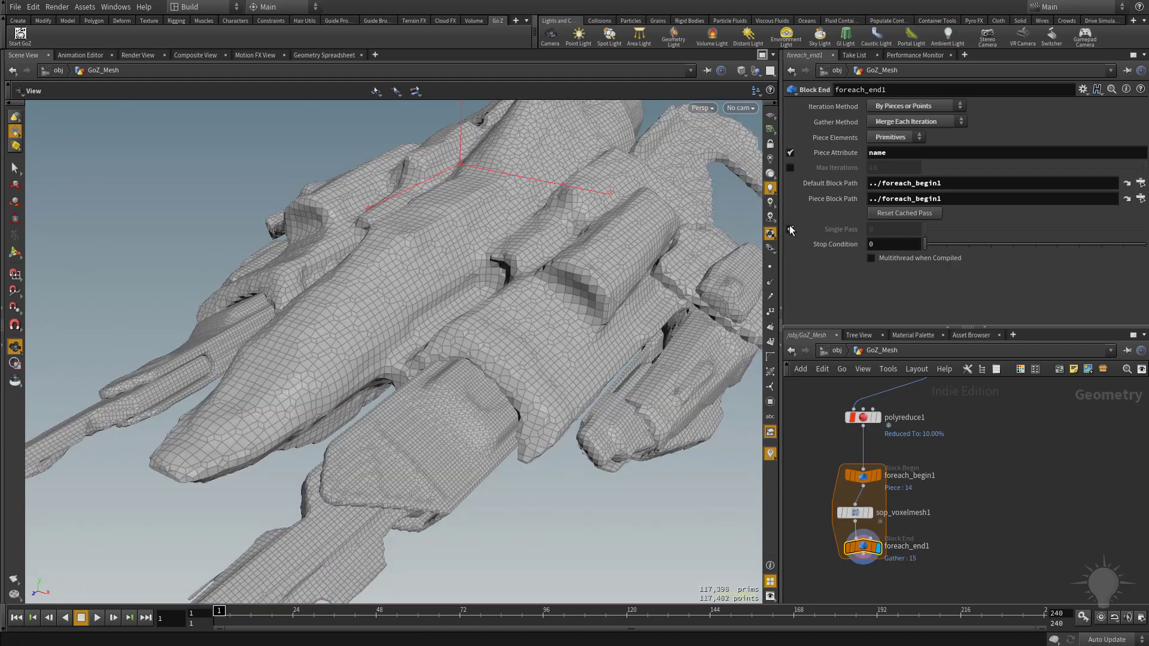
Preview one piece of the loop by enabling Single Pass on foreach_end1 at pass 0, and disable it again
click(790, 229)
mouse_move(926, 229)
mouse_down()
mouse_move(1098, 235)
mouse_move(925, 236)
mouse_up()
click(790, 230)
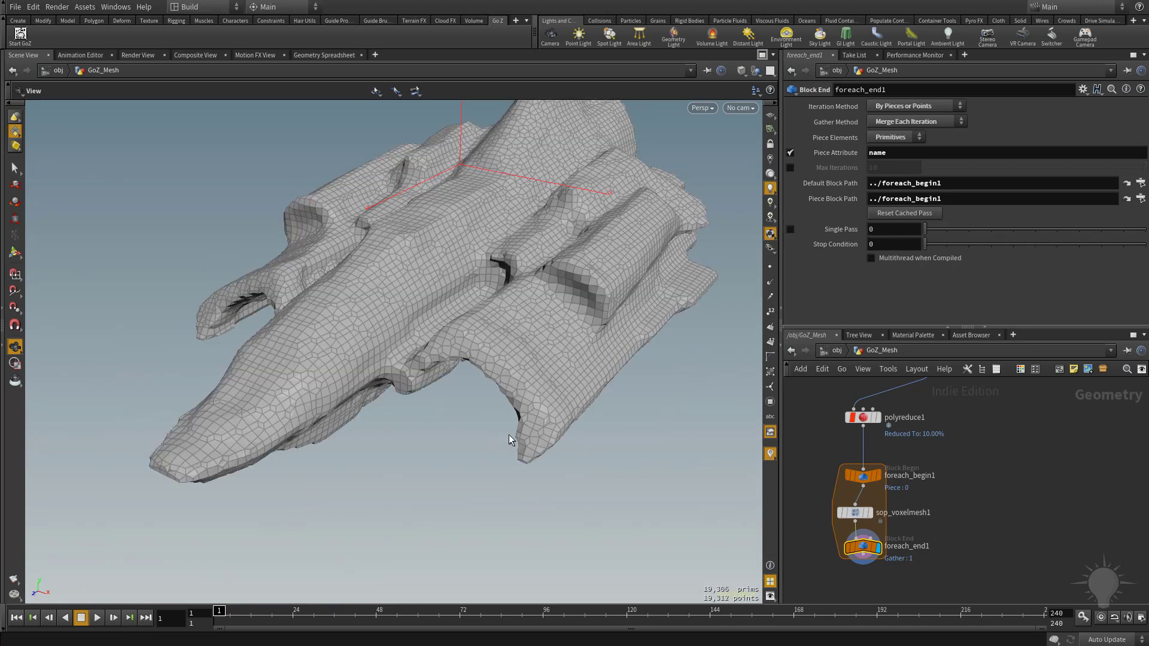
Turn off Bounding Box Relative on the voxel mesh node so every piece uses the same absolute voxel size
drag(571, 419, 527, 174)
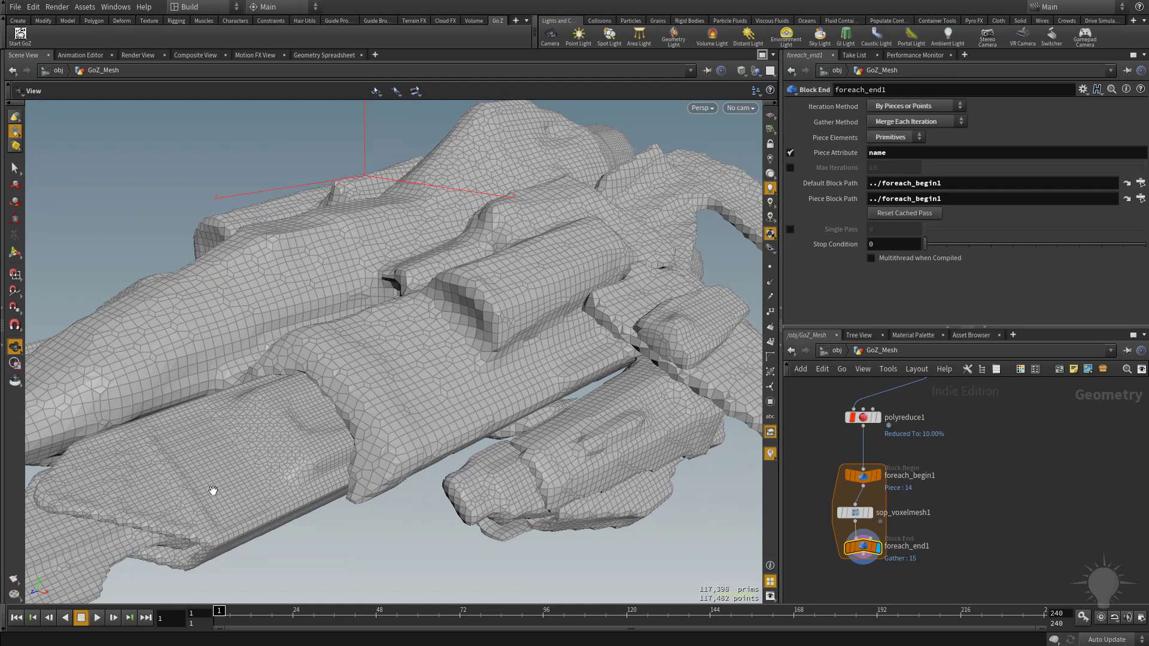
click(855, 513)
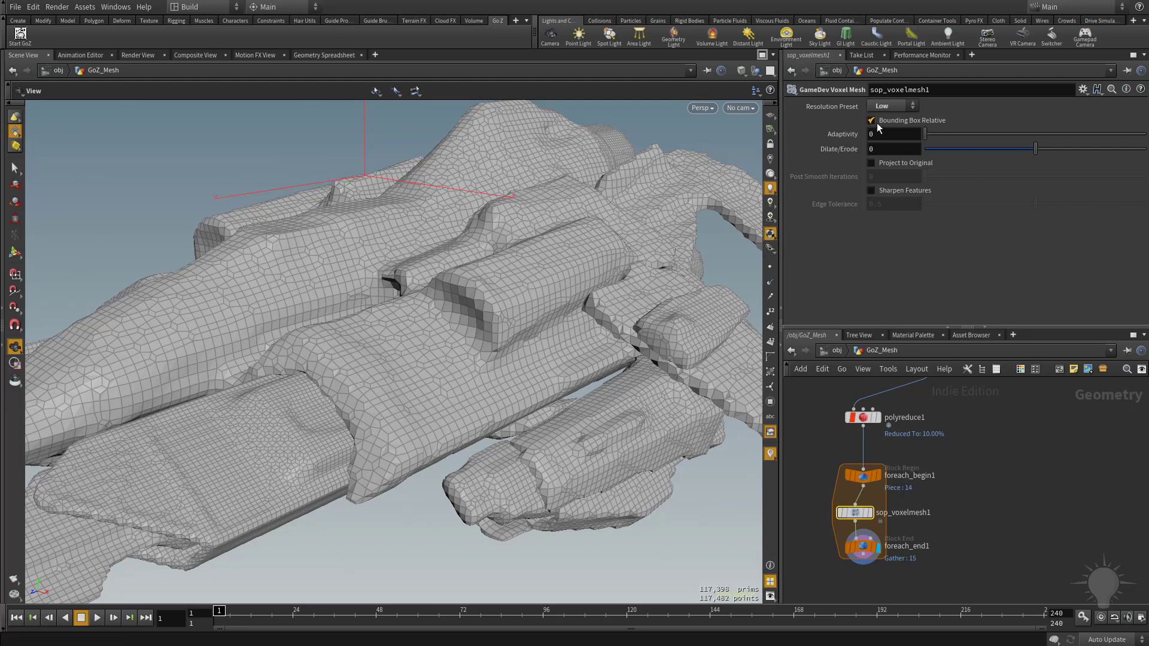
click(894, 119)
Examine the mesh density and surface detail around the ship's vents, engine, wing and hull panels from several angles
drag(442, 409, 534, 444)
middle_drag(574, 408, 1, 382)
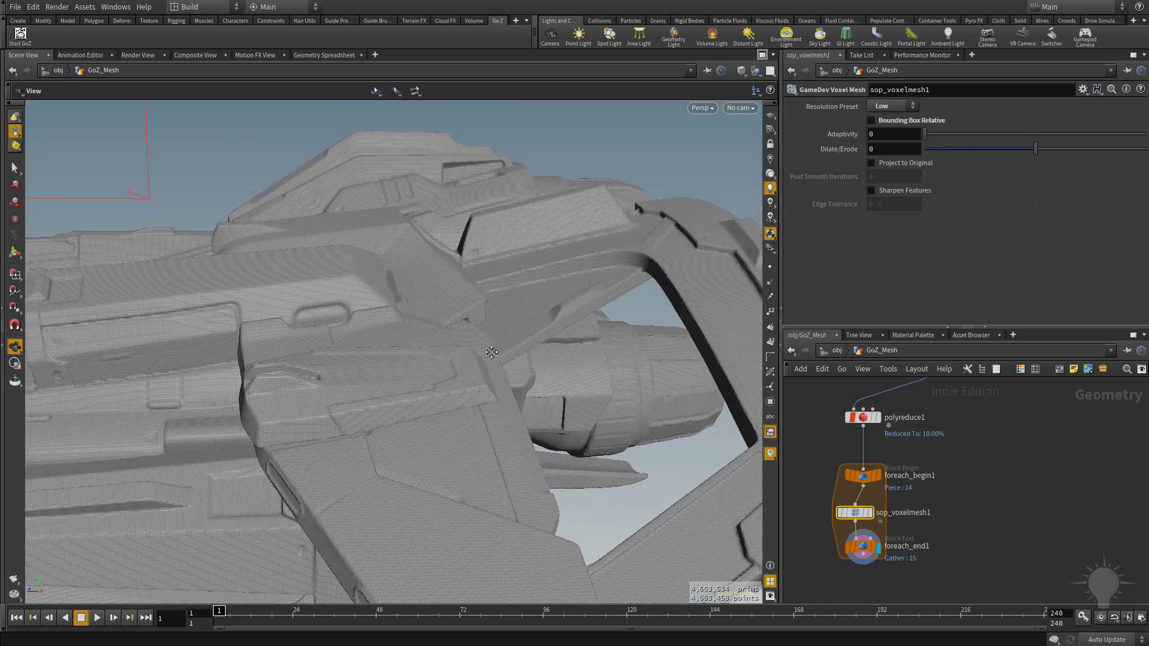
right_drag(359, 370, 647, 419)
middle_drag(248, 380, 441, 318)
drag(441, 317, 507, 310)
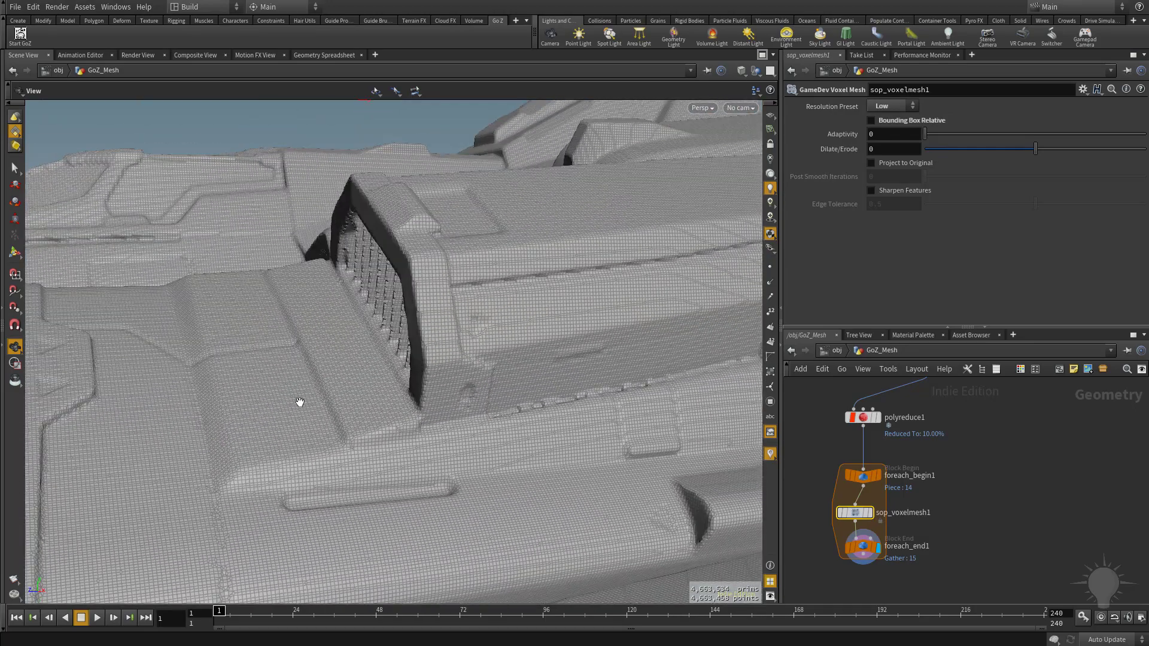
right_drag(539, 416, 436, 330)
drag(436, 330, 459, 383)
middle_drag(706, 413, 570, 320)
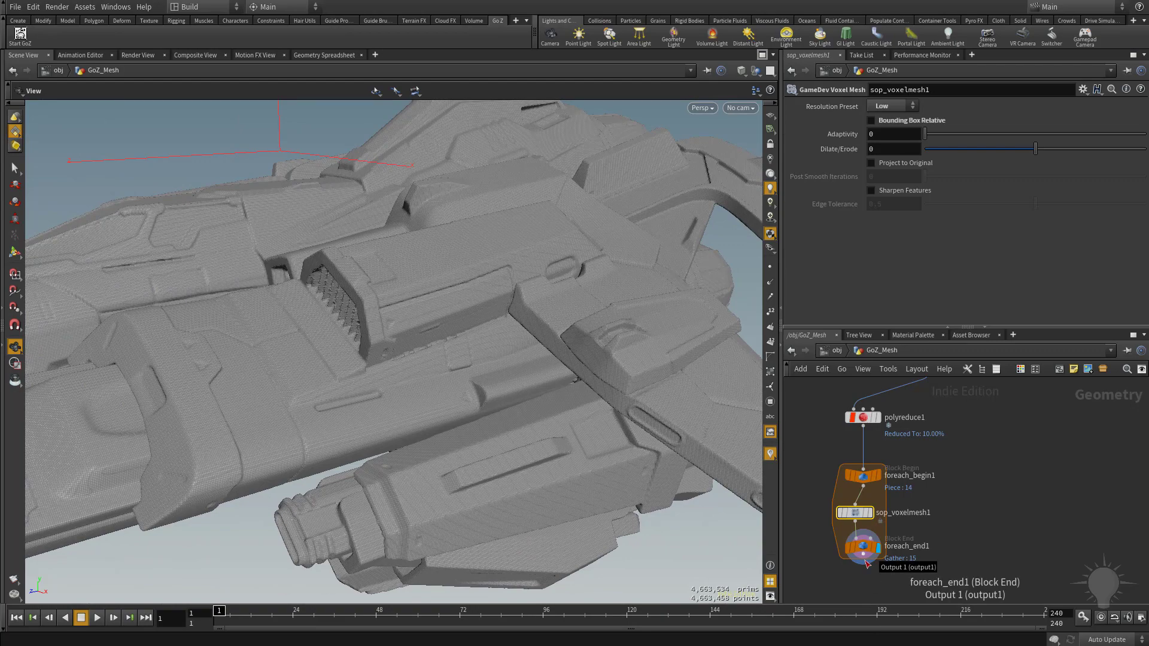
drag(546, 436, 439, 362)
right_drag(439, 362, 900, 495)
drag(508, 353, 592, 395)
middle_drag(593, 395, 590, 299)
right_drag(590, 299, 779, 375)
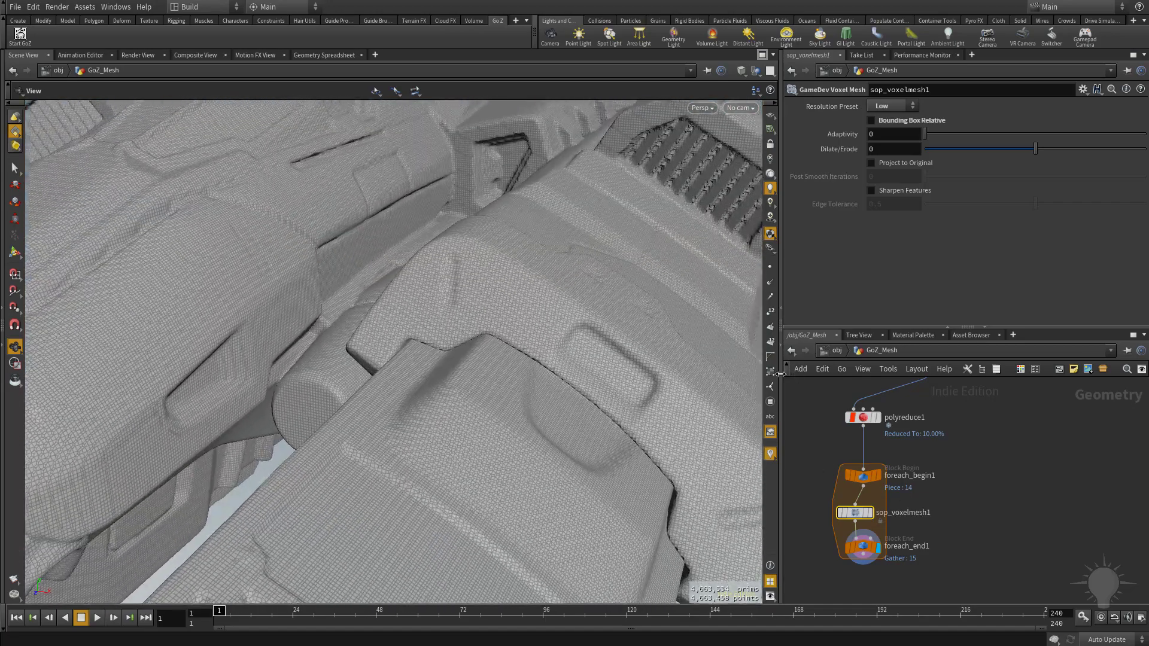
drag(595, 282, 611, 259)
drag(666, 367, 422, 304)
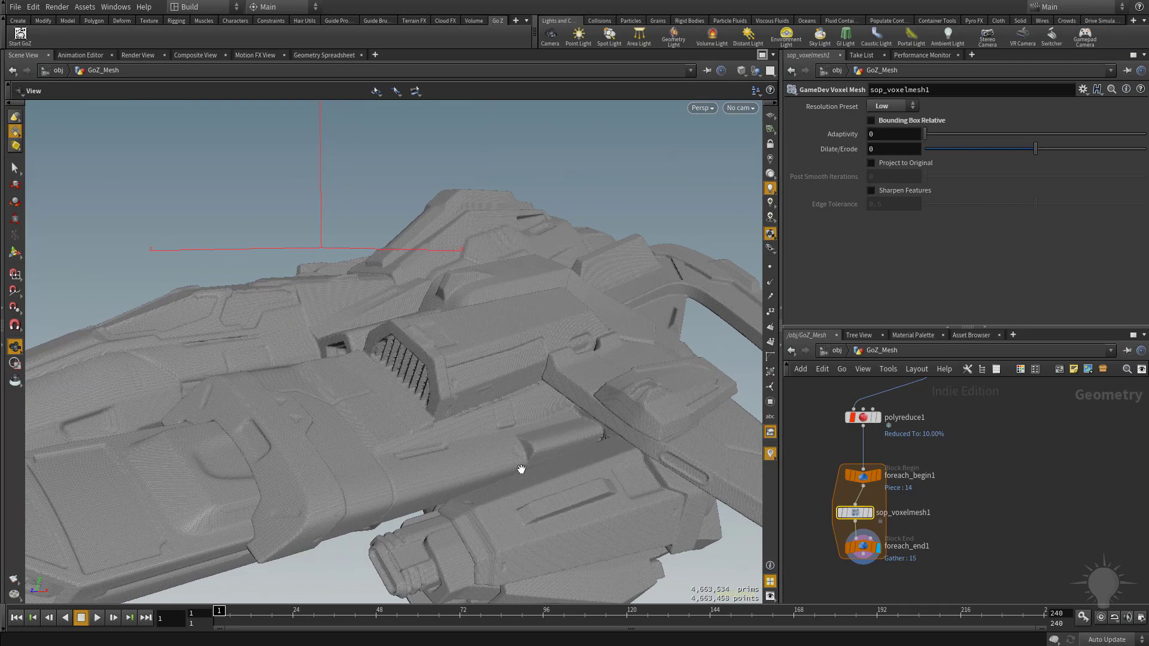
Switch the voxel mesh node's Resolution Preset to Custom and set its Resolution to .025
click(906, 108)
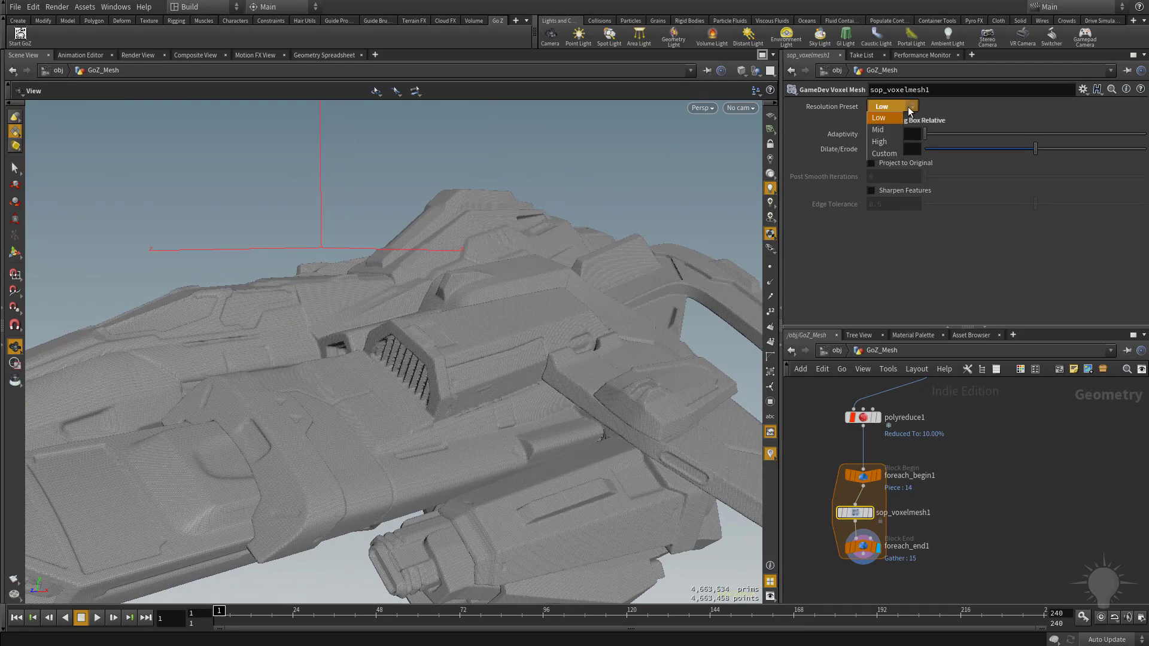
click(889, 152)
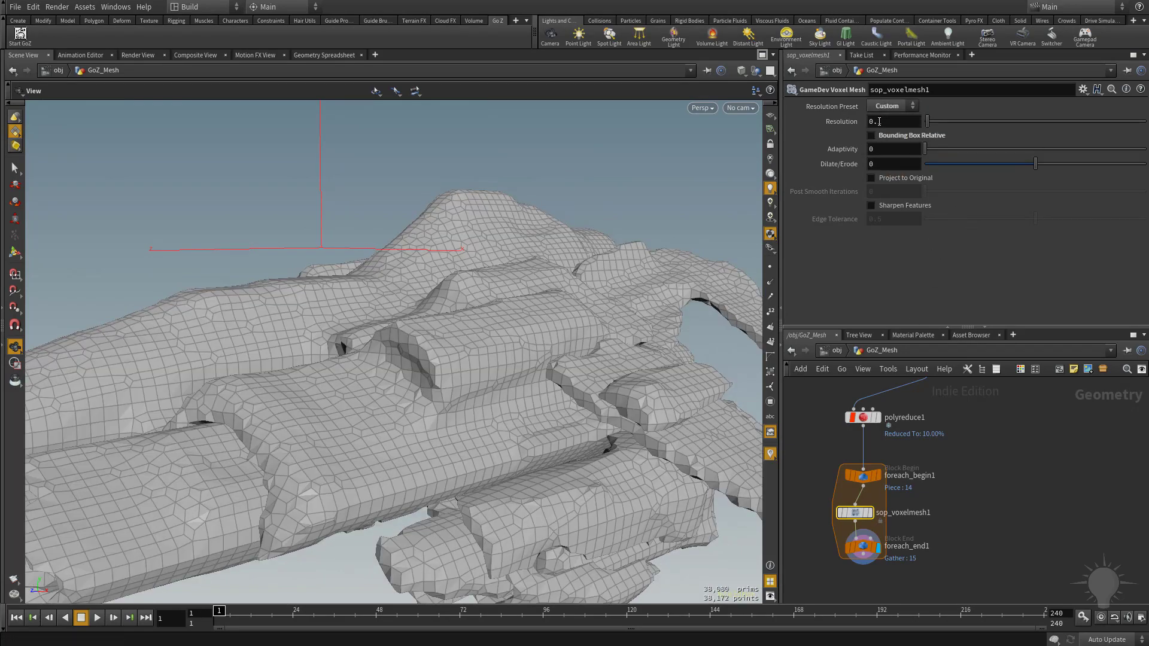
click(887, 122)
text(.025)
key(Return)
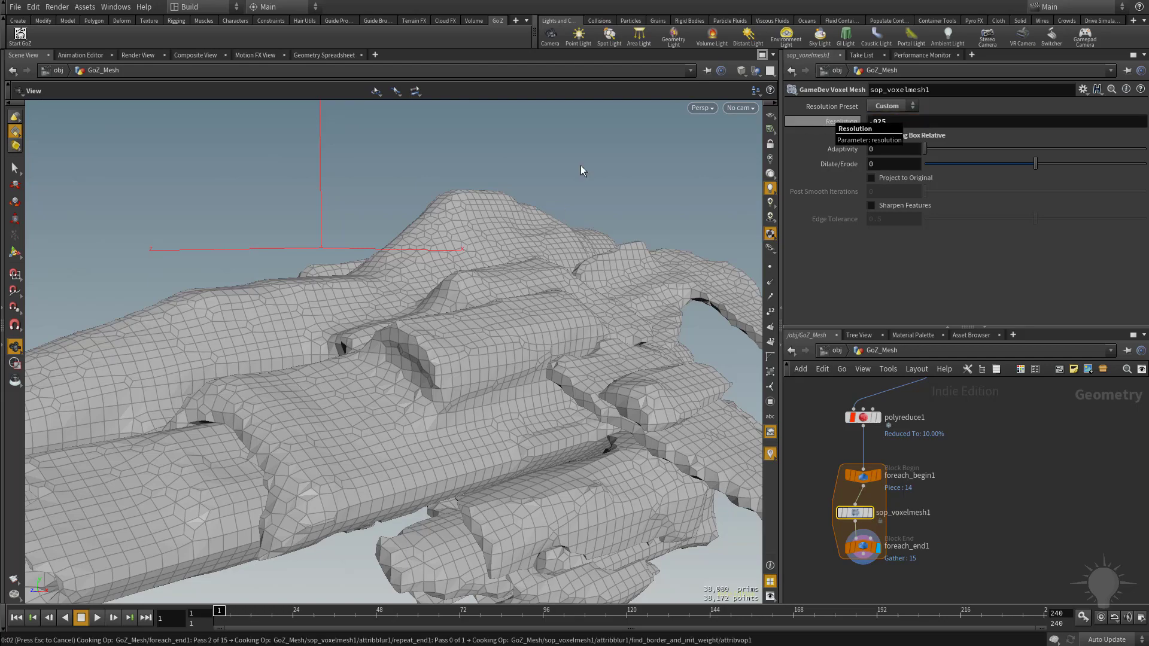
right_drag(580, 165, 382, 232)
drag(381, 232, 538, 267)
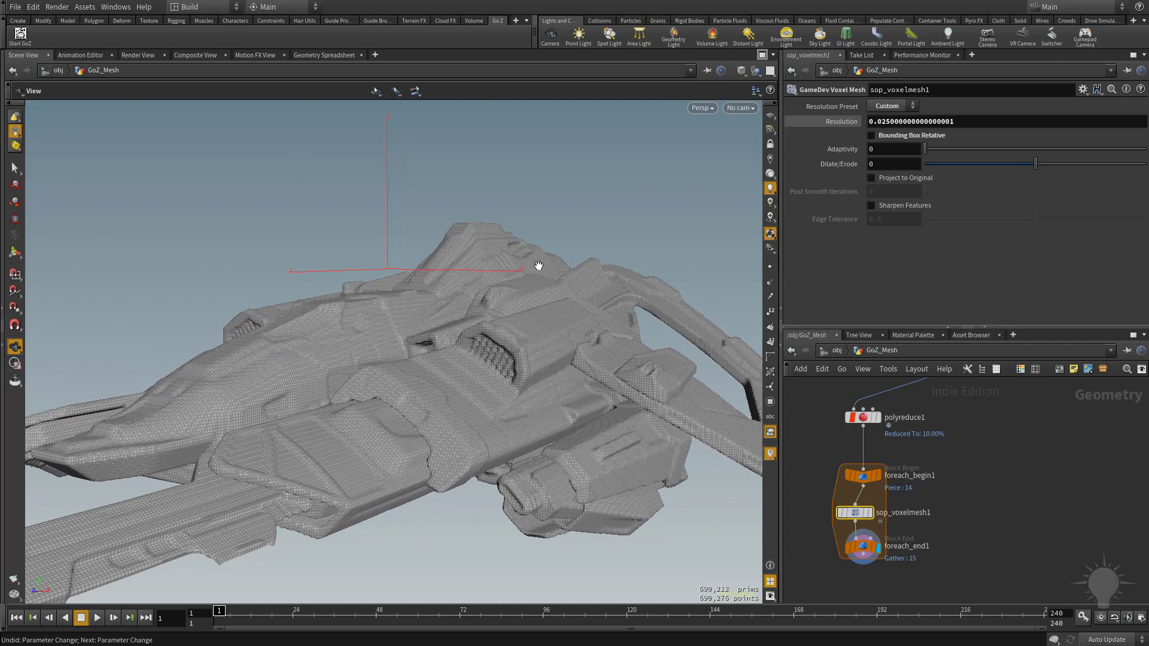
Set the voxel mesh node's Adaptivity to .01 and check the topology on the engine and wing
double_click(881, 150)
text(.01)
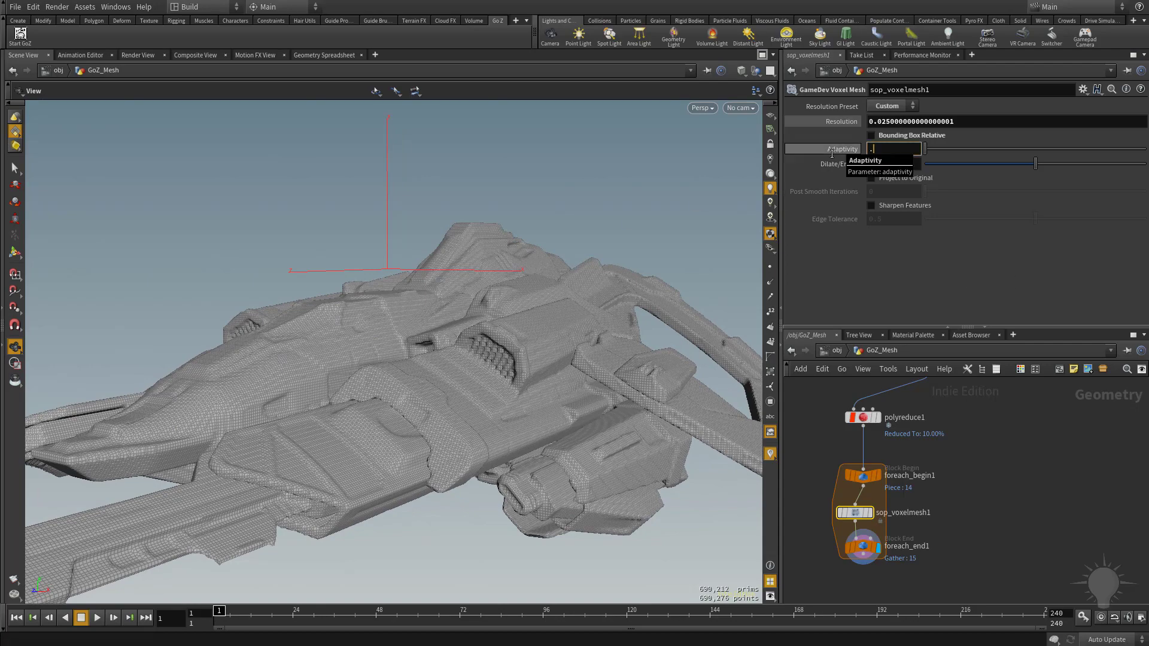
key(Return)
middle_drag(389, 304, 219, 191)
right_drag(408, 330, 448, 361)
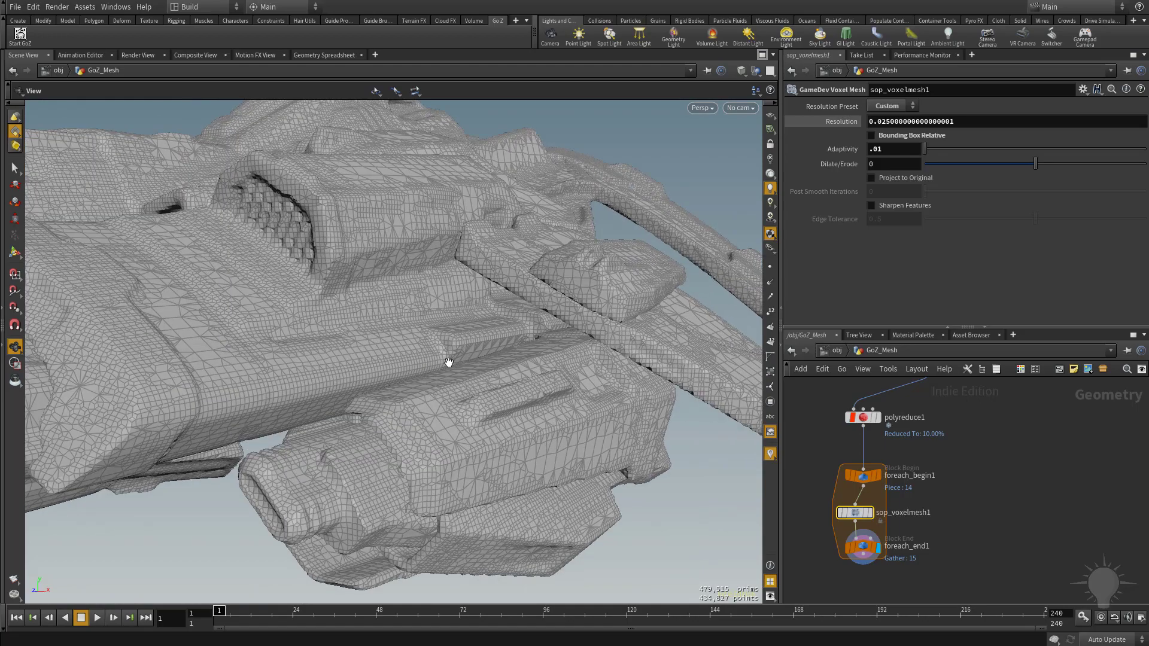
middle_drag(135, 277, 351, 293)
drag(351, 293, 340, 309)
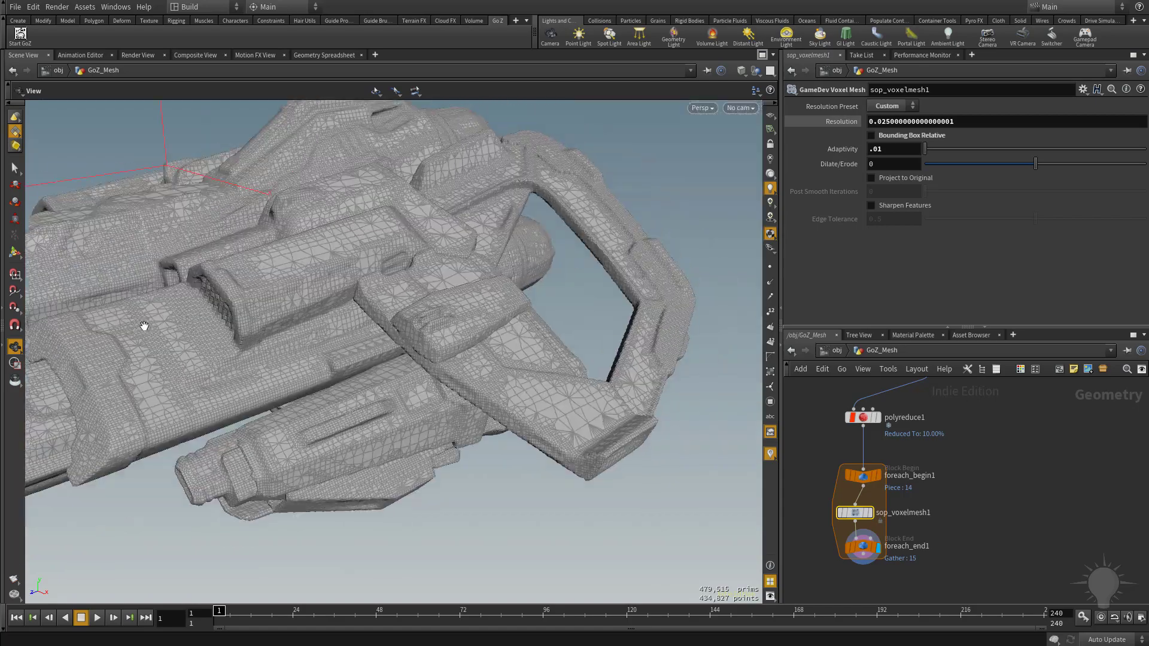
Set the voxel mesh node's Resolution to .01 and inspect the finer detail on the wing end
drag(146, 325, 388, 233)
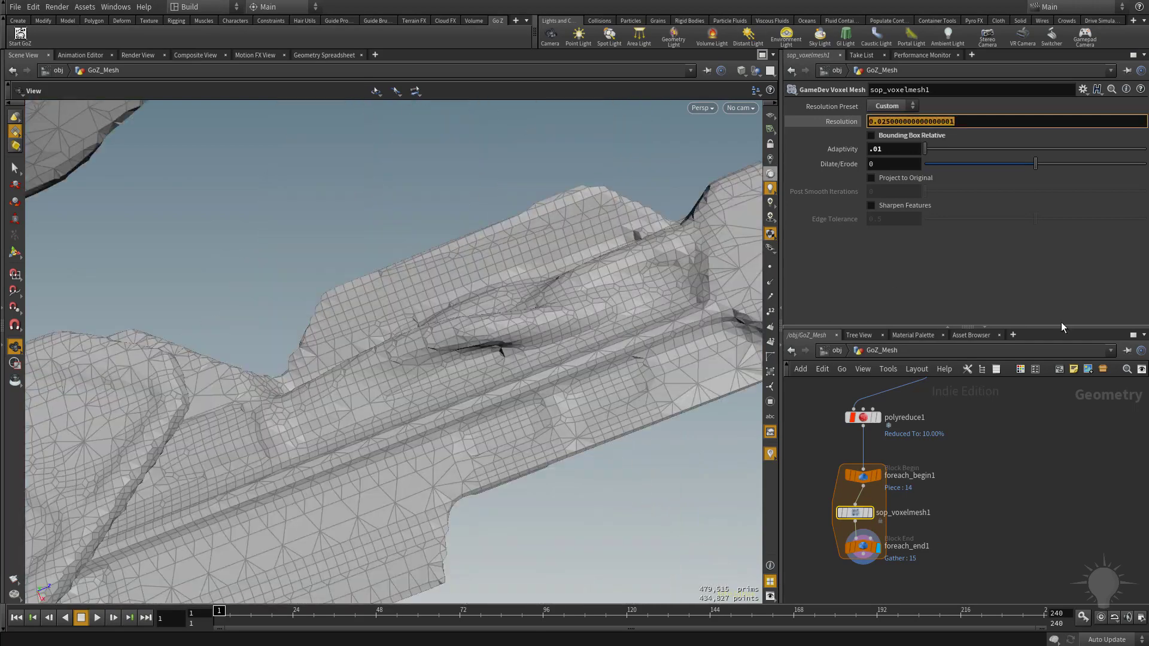
text(.01)
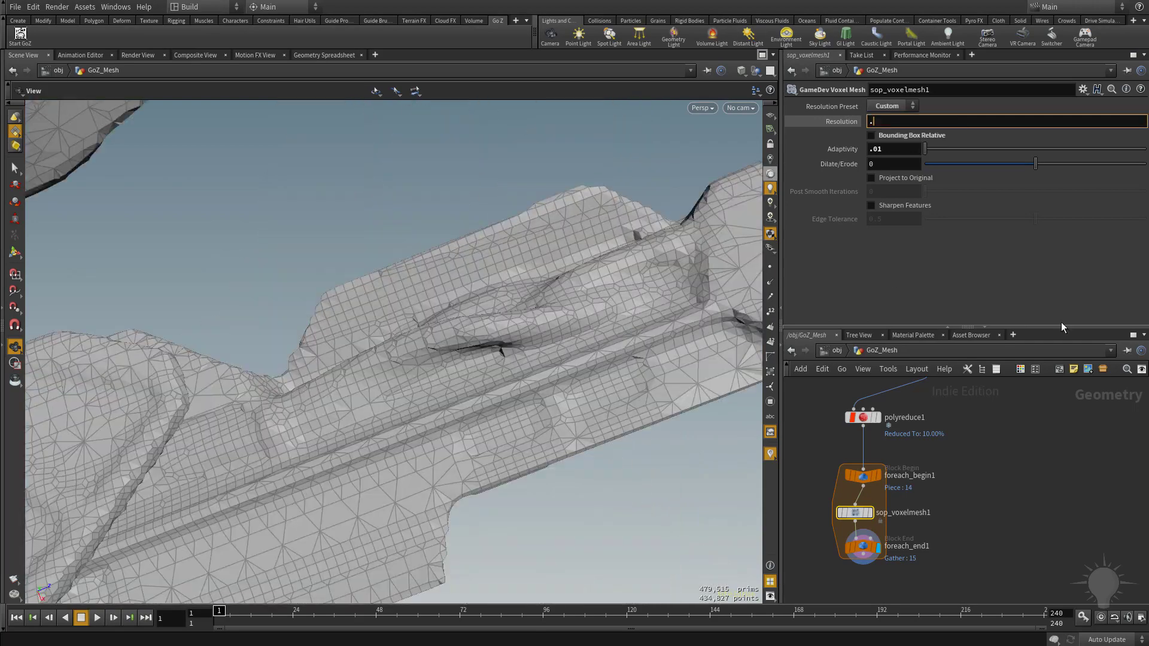
key(Return)
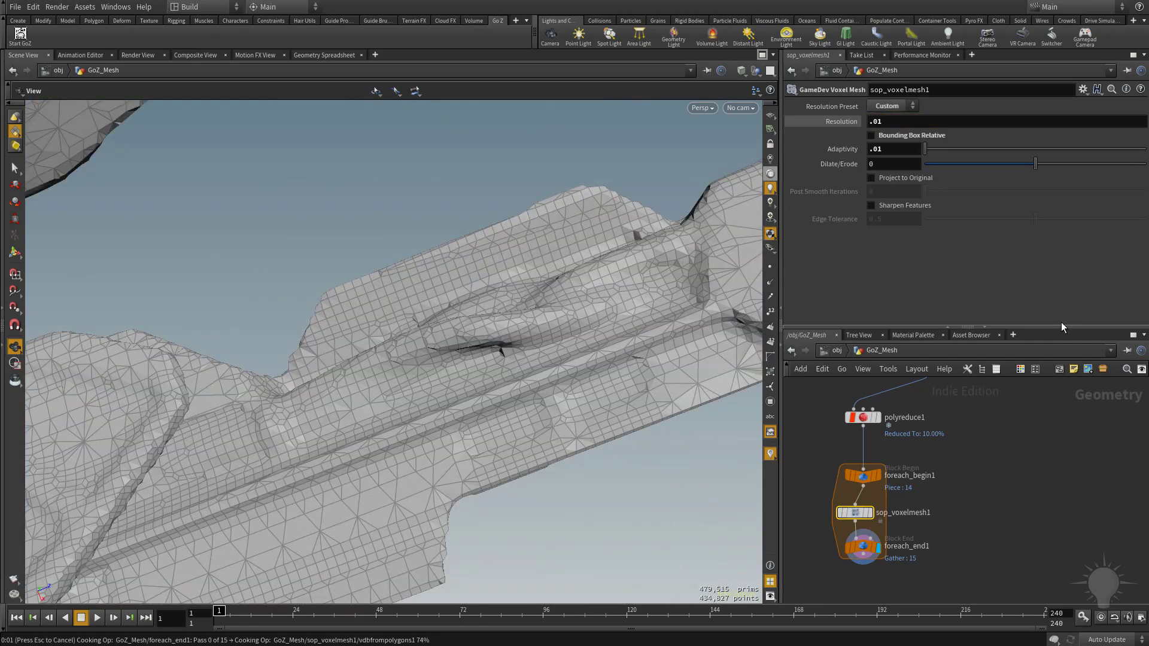
drag(622, 270, 537, 260)
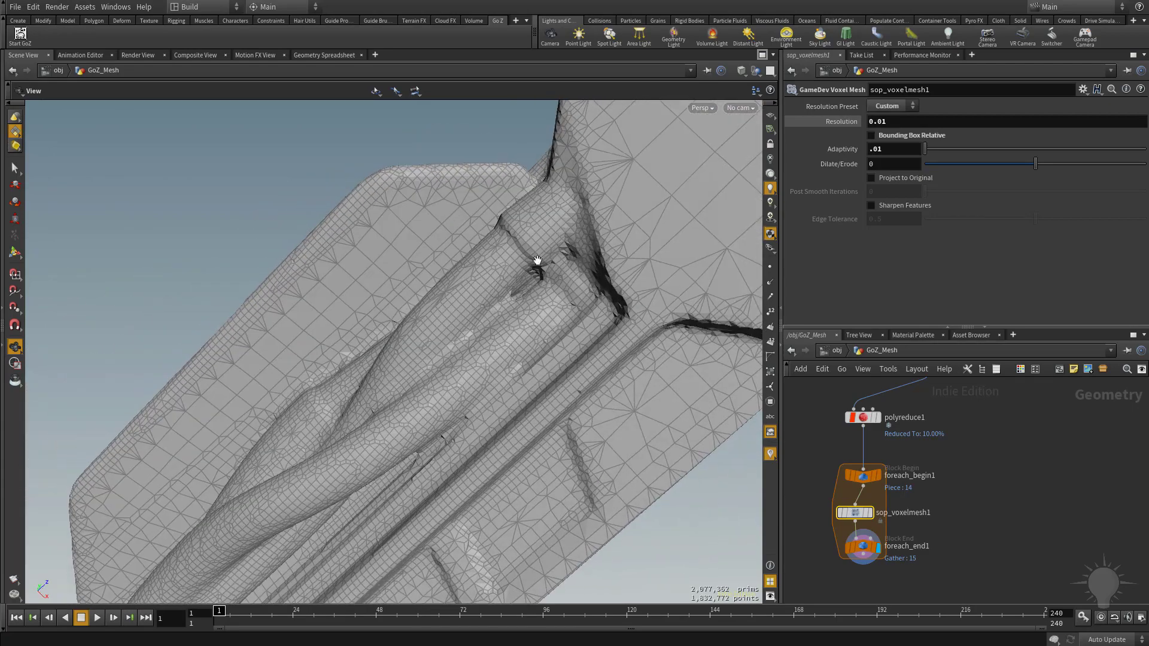
Try Dilate/Erode 1 on the voxel mesh node with Project to Original and Sharpen Features enabled
click(886, 164)
text(1)
key(Return)
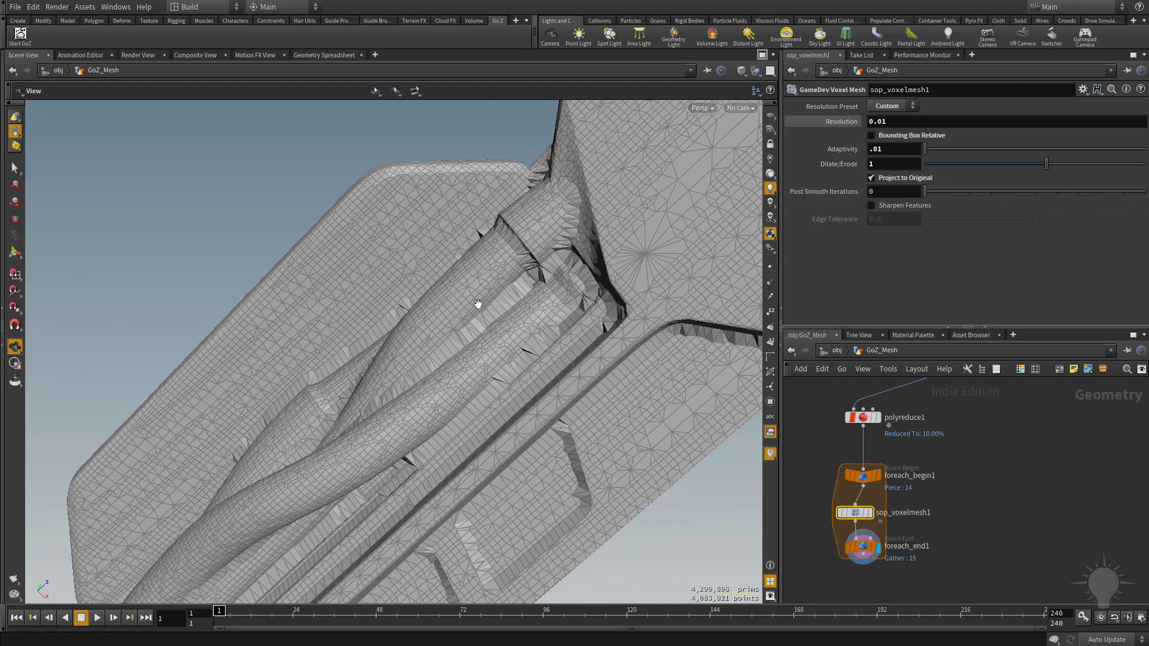
click(871, 206)
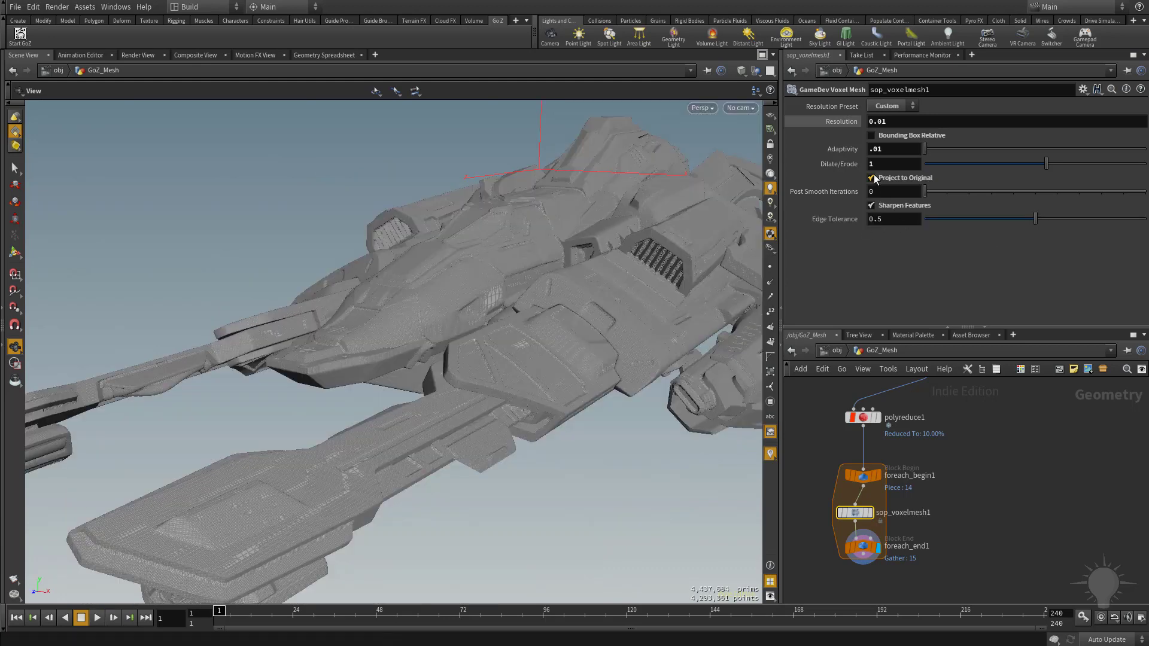
Turn off Project to Original and Sharpen Features and set the voxel mesh node's Dilate/Erode back to 0
click(872, 177)
click(878, 206)
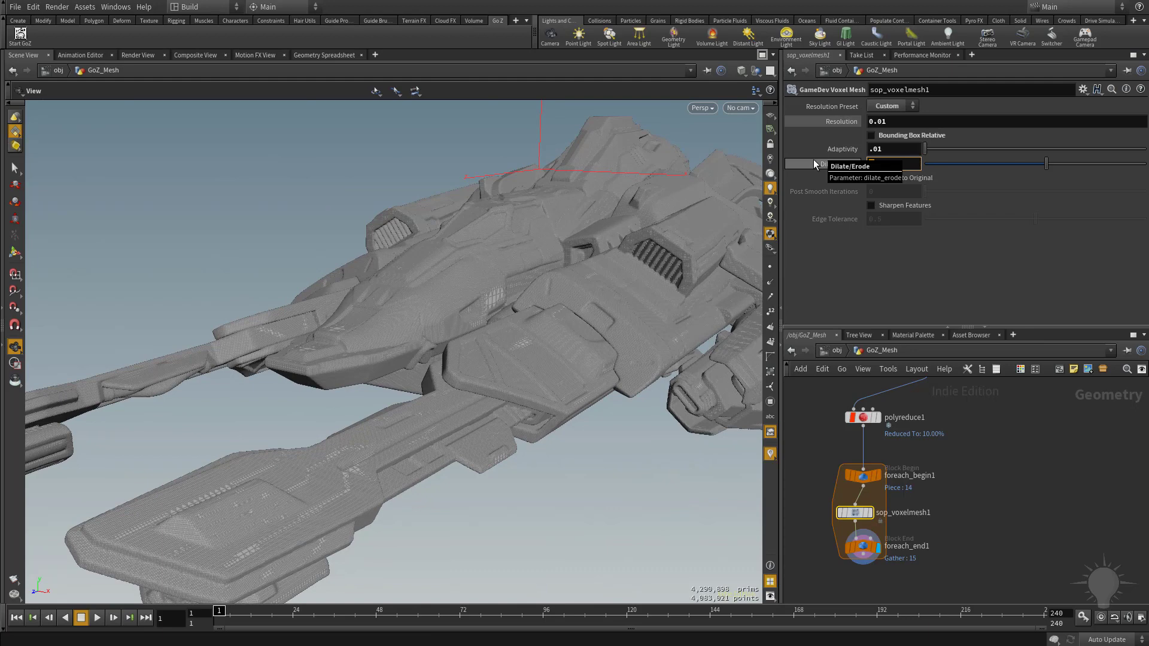
text(0)
key(Return)
Set the voxel mesh node's Adaptivity to 0 and its Resolution to .02
drag(884, 149, 838, 137)
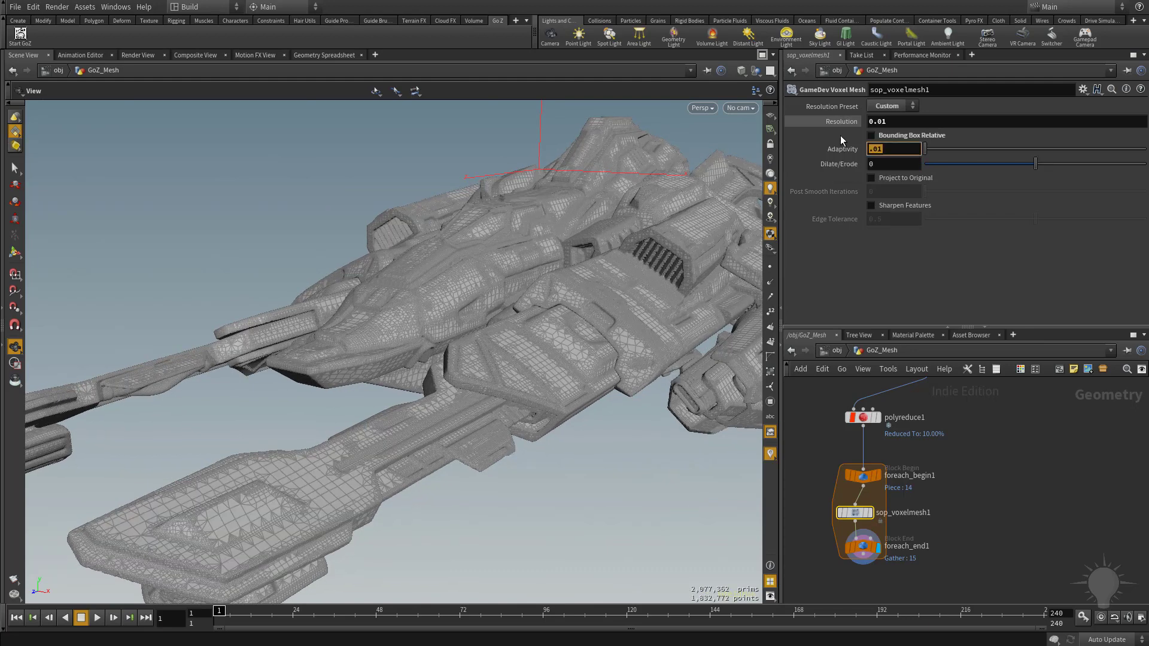
text(0)
key(Return)
text(.02)
key(Return)
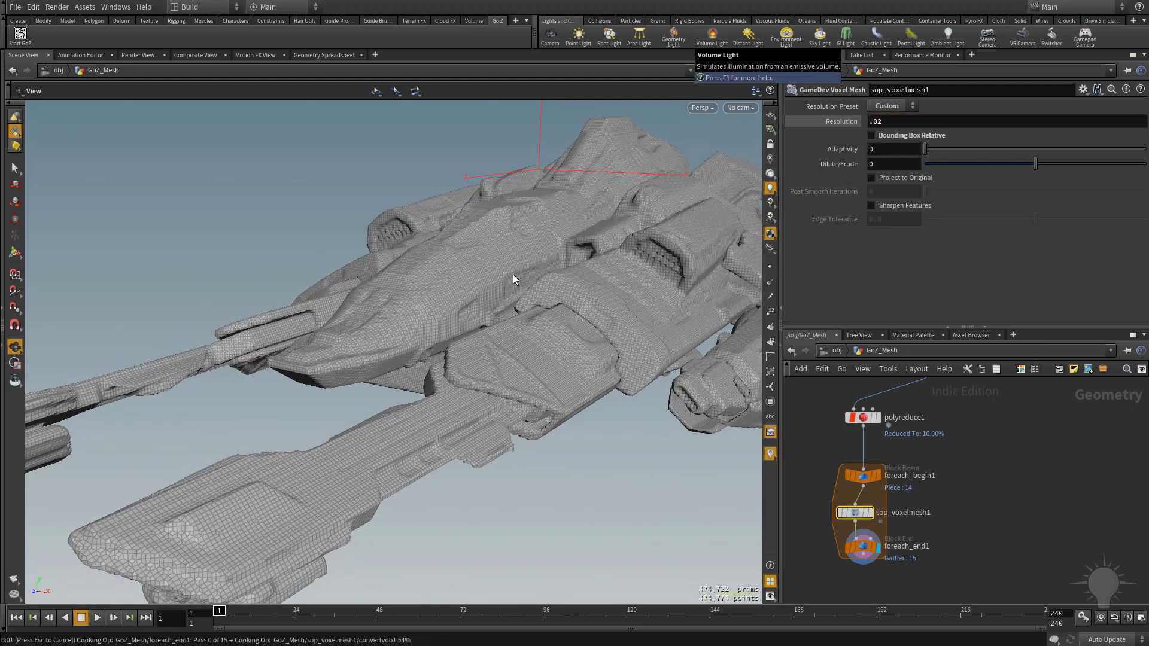
Enable Single Pass on foreach_end1 and set it to 2 to preview one piece of the ship
click(863, 547)
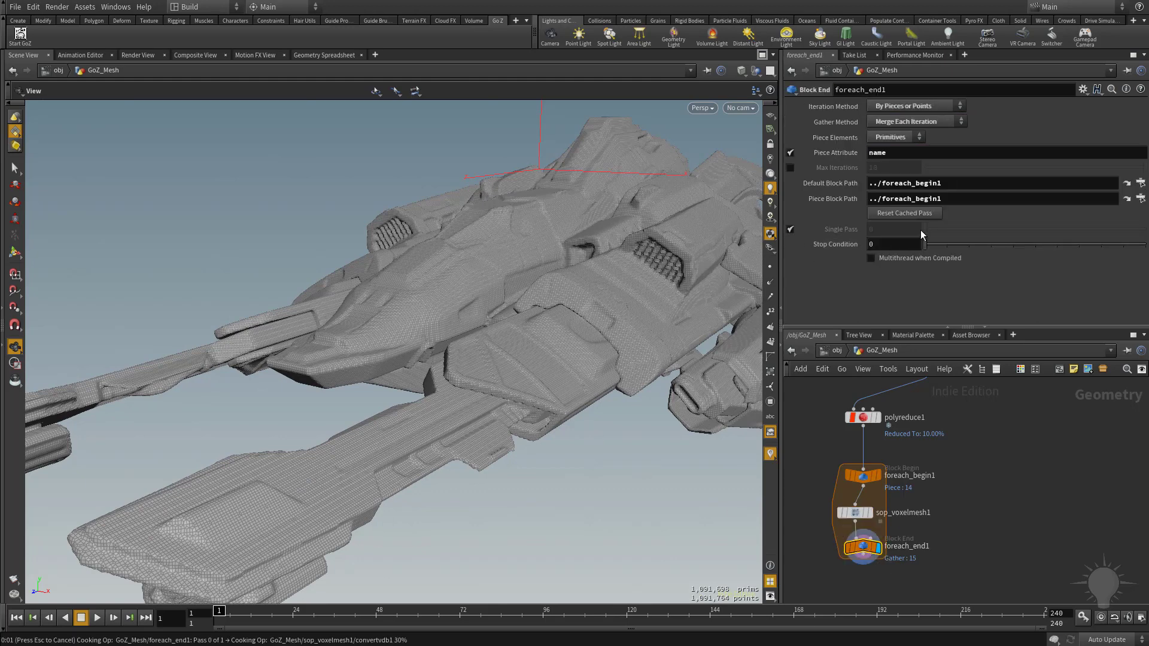
drag(920, 230, 942, 231)
drag(518, 335, 466, 338)
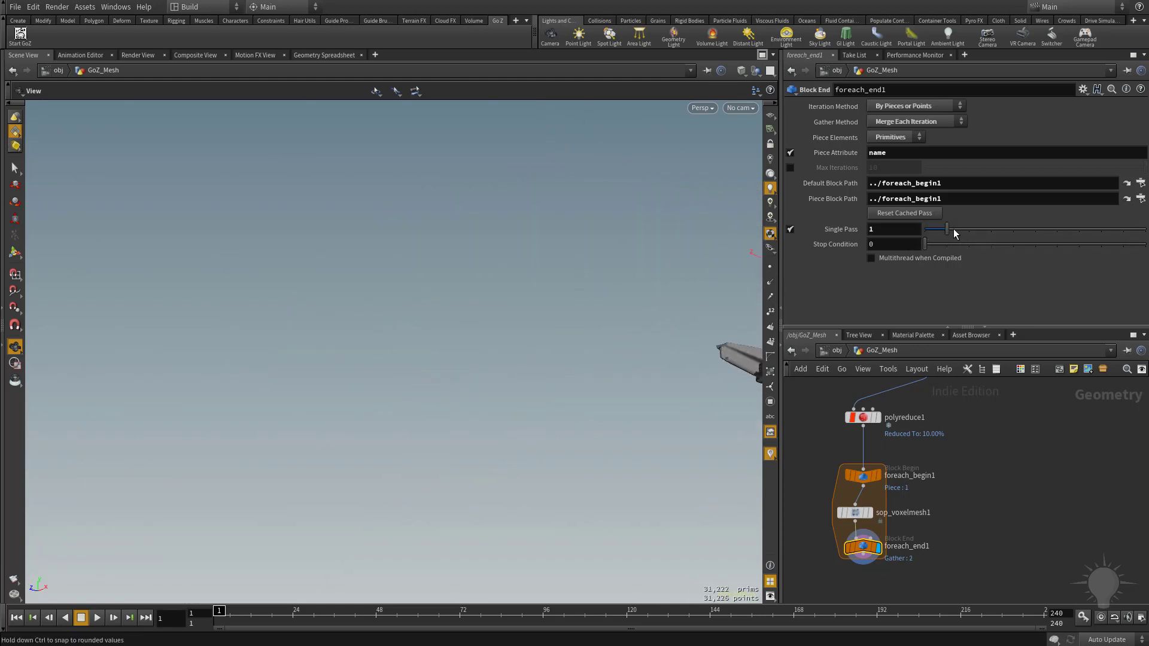
middle_drag(696, 381, 238, 450)
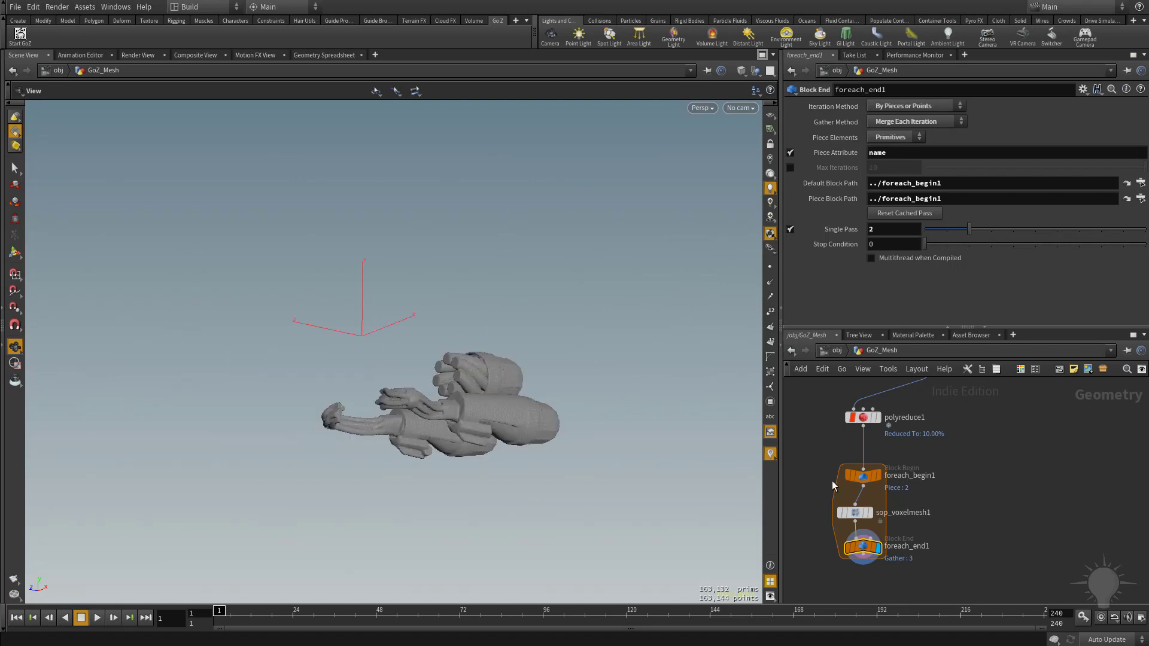
Add a Blast node beside the for-each loop and connect it to polyreduce1's output
middle_drag(1002, 495, 1106, 457)
middle_drag(888, 498, 828, 536)
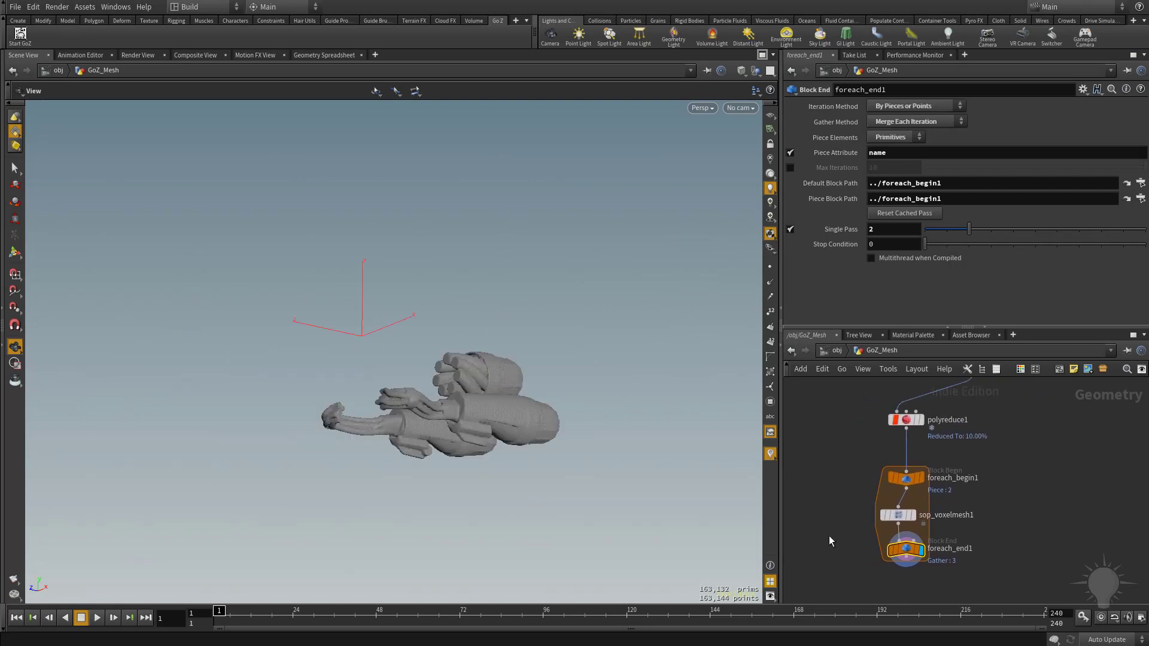
key(Tab)
text(bound)
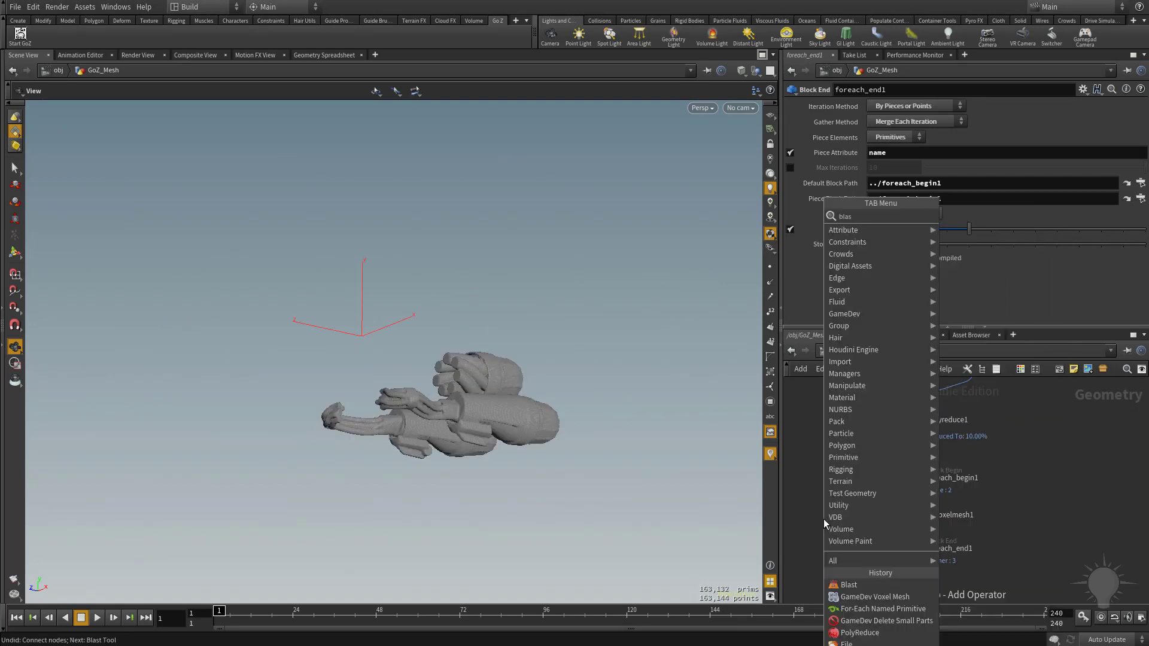
key(Return)
click(833, 498)
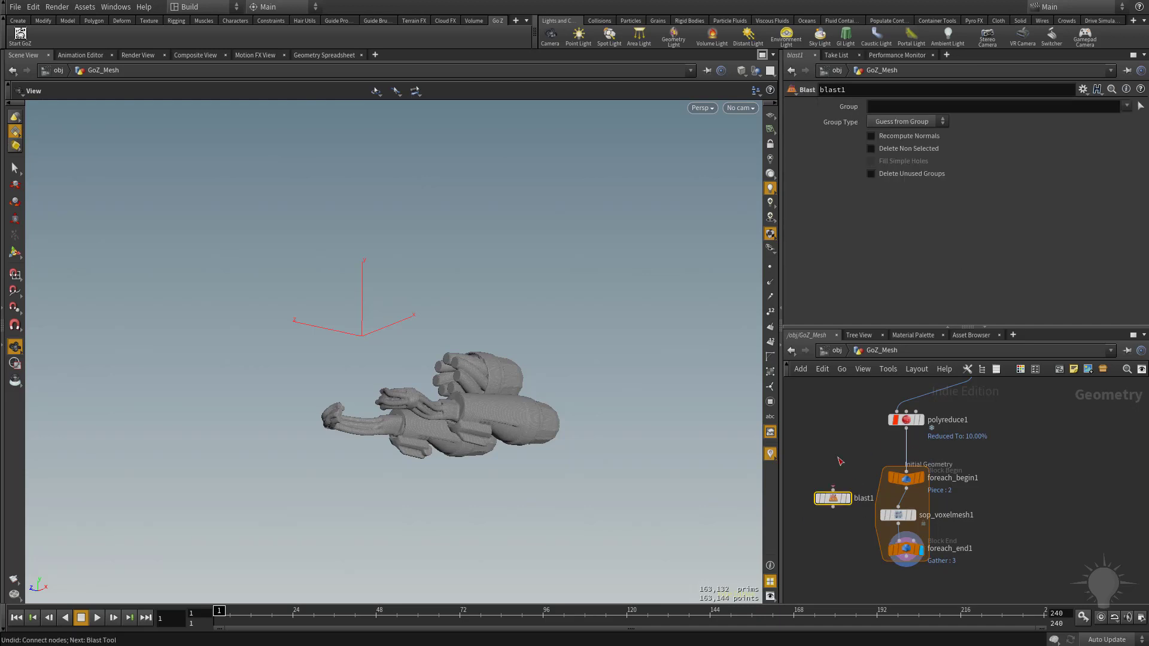
drag(905, 427, 831, 497)
click(847, 498)
click(1126, 106)
click(1125, 125)
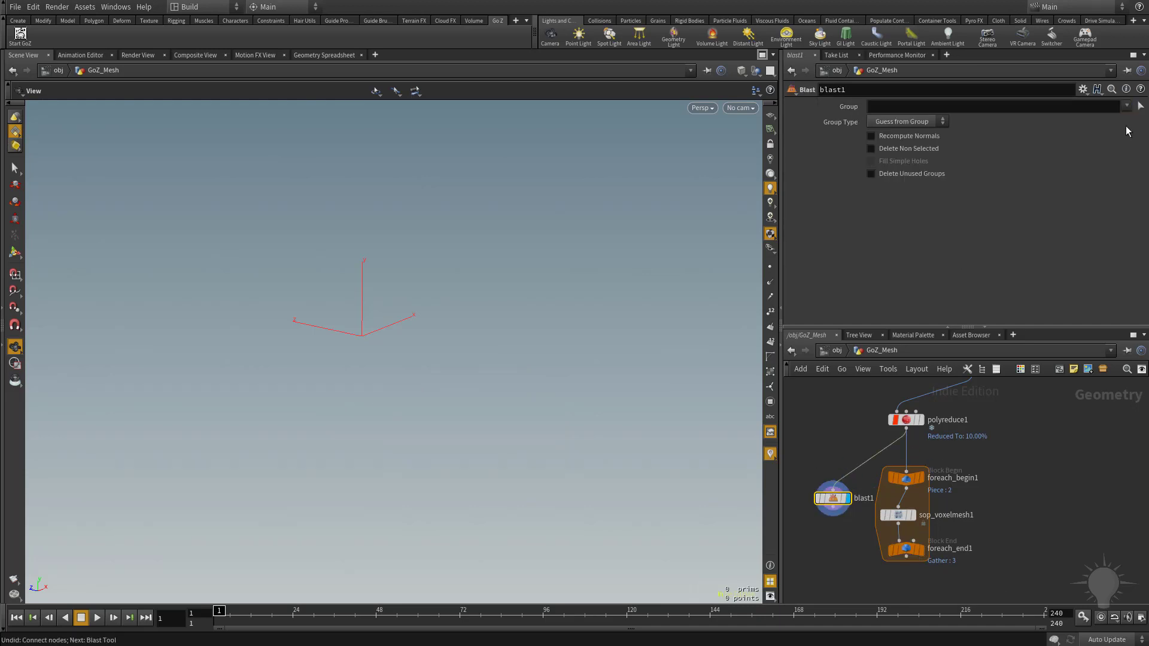
click(870, 148)
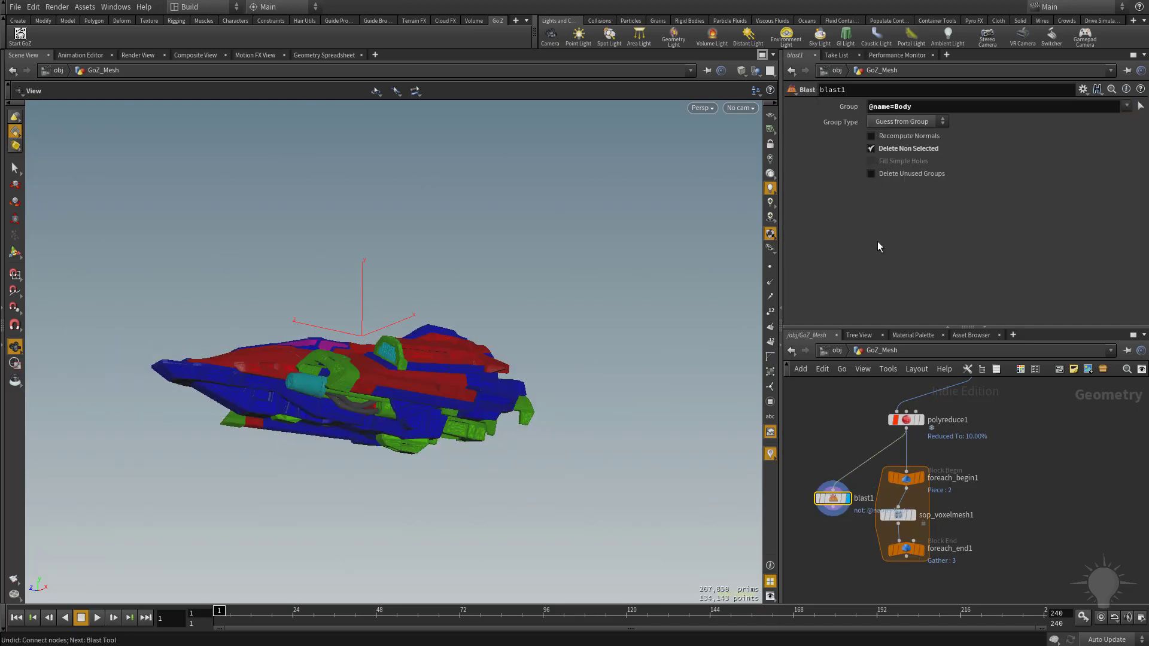
drag(556, 321, 600, 358)
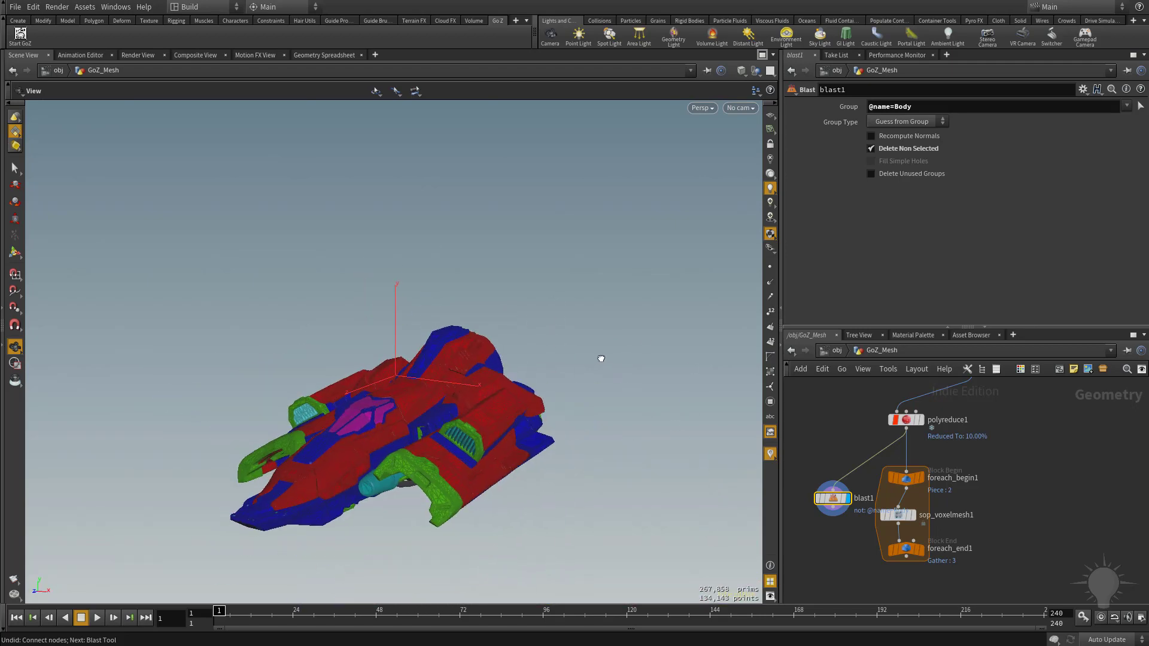
Delete the Blast node from the network
middle_drag(835, 452, 879, 438)
drag(874, 483, 854, 460)
drag(949, 414, 856, 457)
mouse_move(855, 457)
mouse_down()
mouse_move(897, 452)
mouse_move(848, 465)
mouse_up()
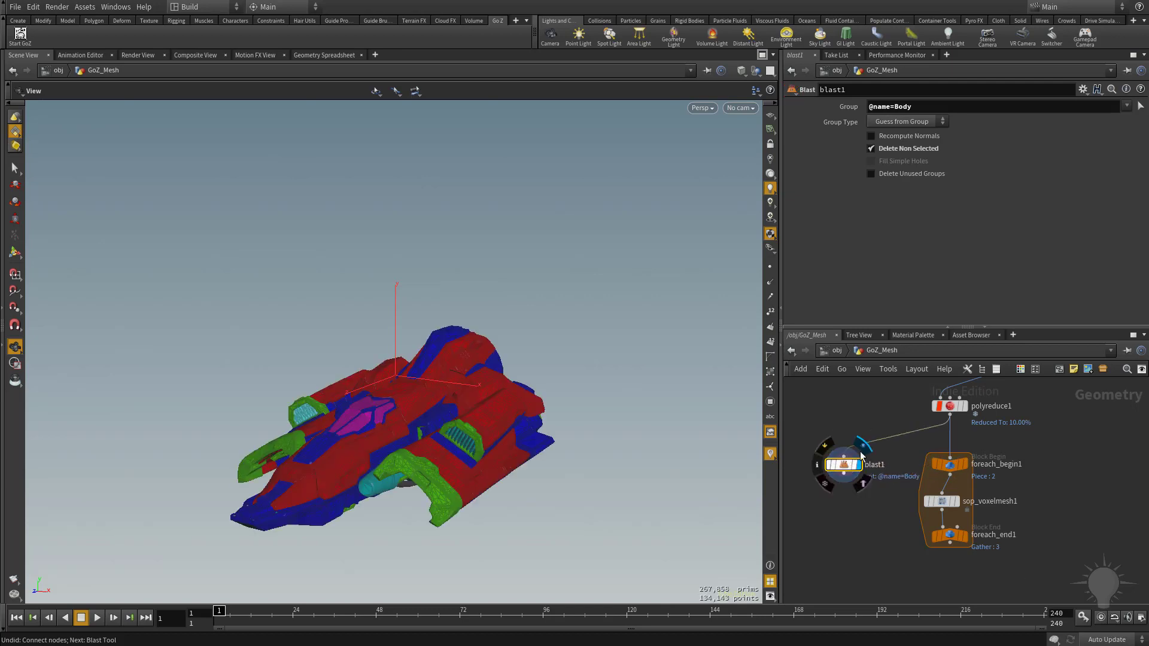
middle_drag(880, 562, 820, 597)
drag(805, 419, 858, 549)
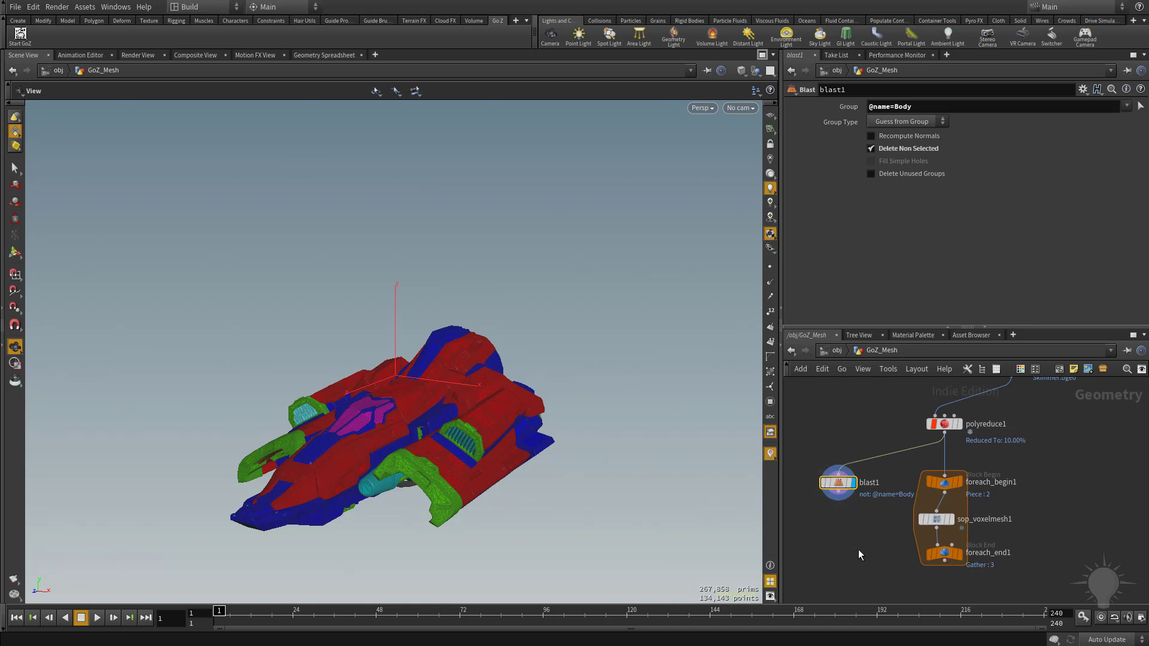
key(Delete)
middle_drag(864, 544, 788, 487)
scroll(1029, 506, up, 2)
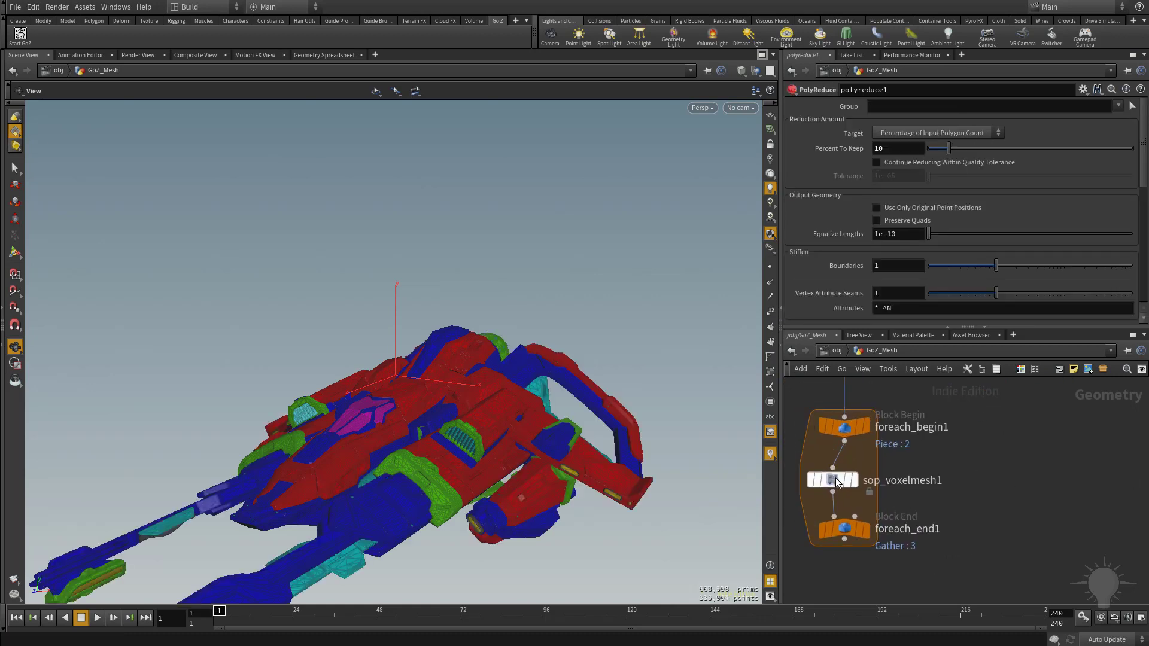
Select polyreduce1 and list its pieces by Name Attribute with the Select tool
click(844, 426)
middle_drag(981, 440, 1027, 527)
click(890, 429)
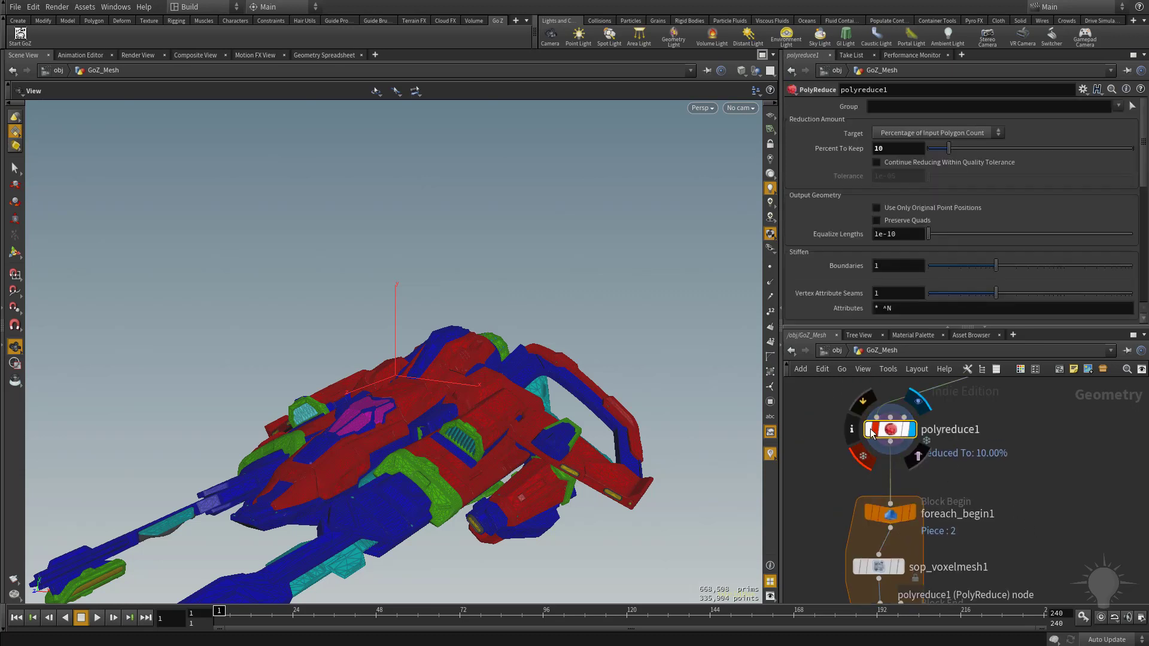
click(14, 172)
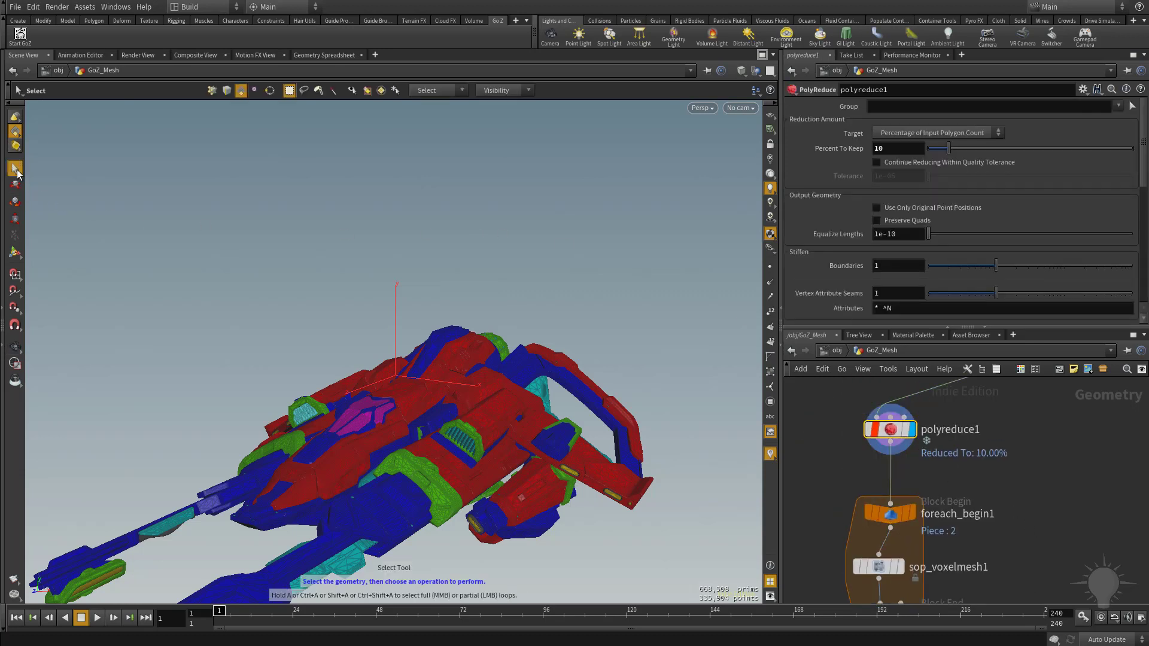
click(451, 88)
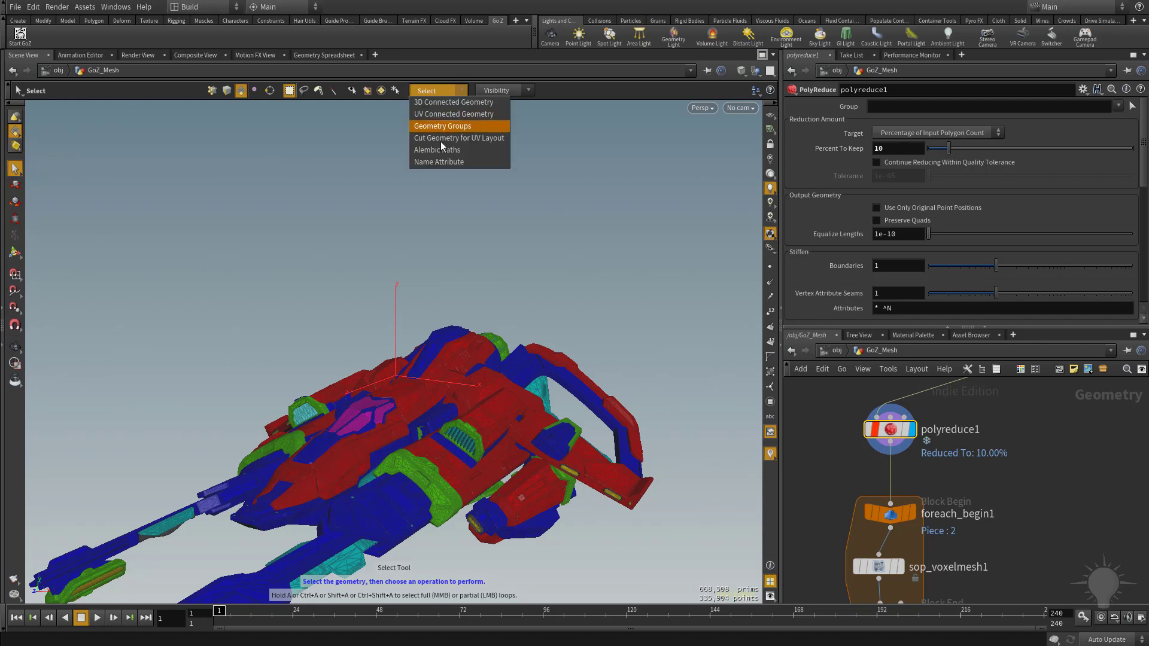
click(433, 163)
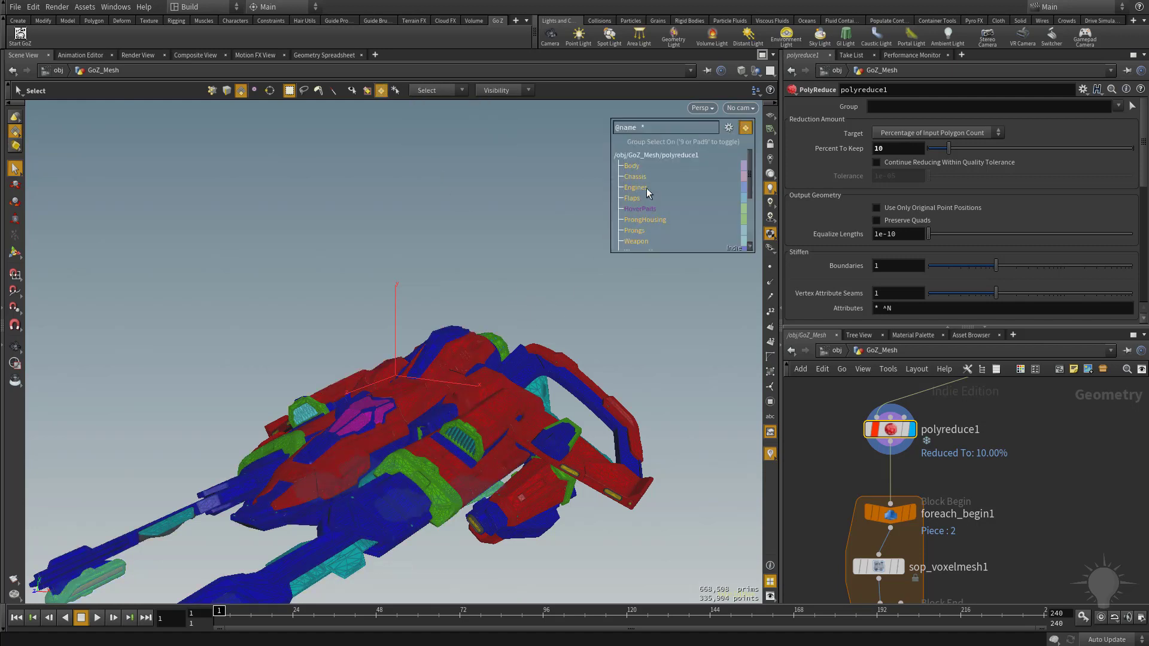
Review polyreduce1's node information and its primitive attributes in a new Geometry Spreadsheet pane
middle_drag(817, 429, 817, 407)
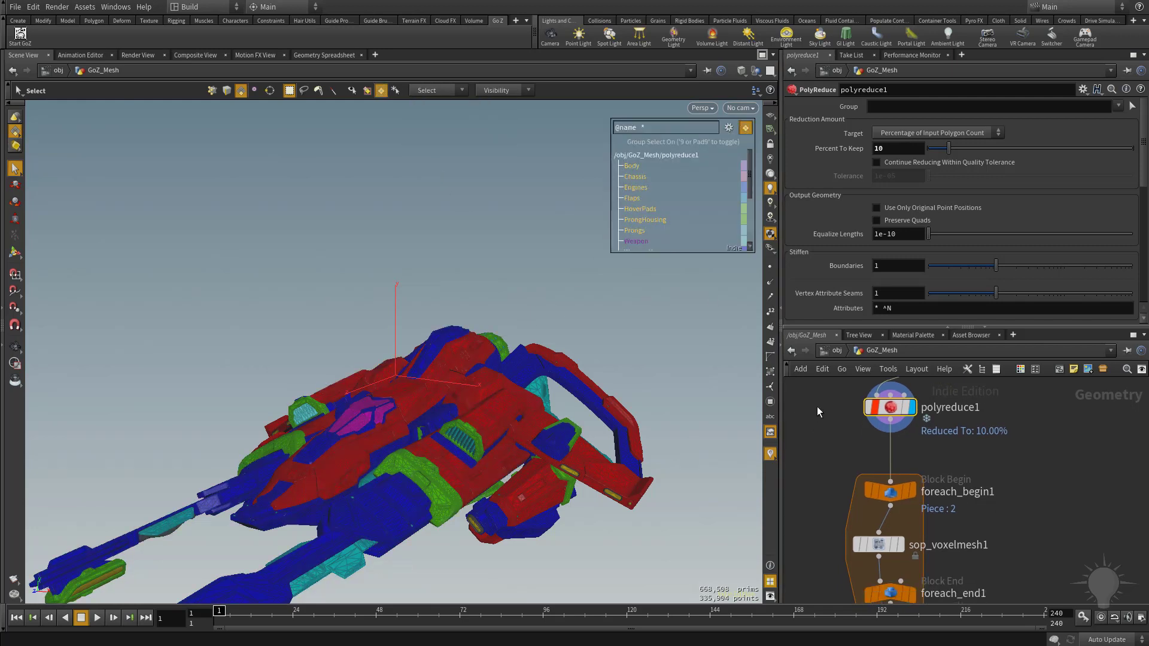
middle_click(892, 412)
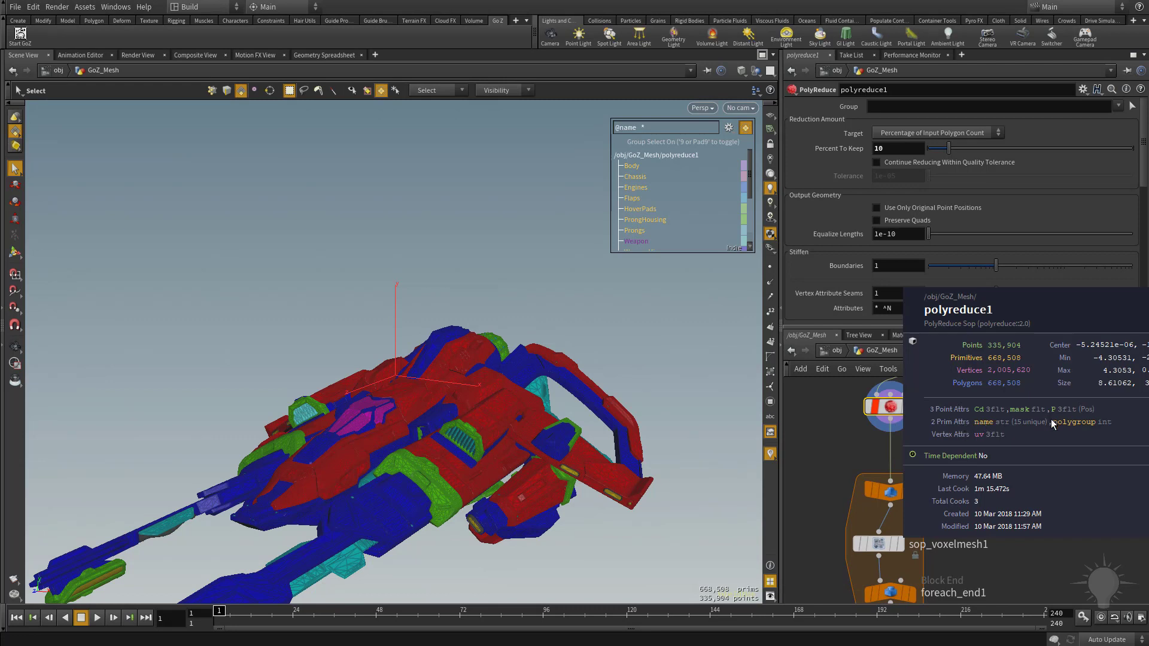
click(1012, 334)
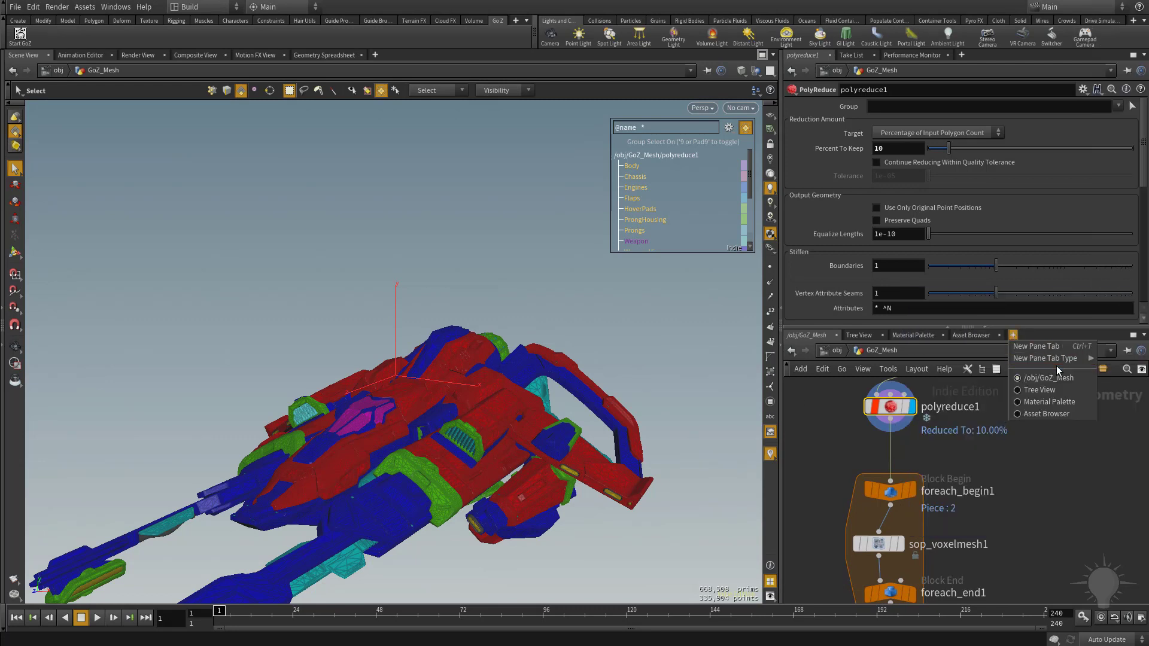
mouse_move(1056, 362)
click(1116, 135)
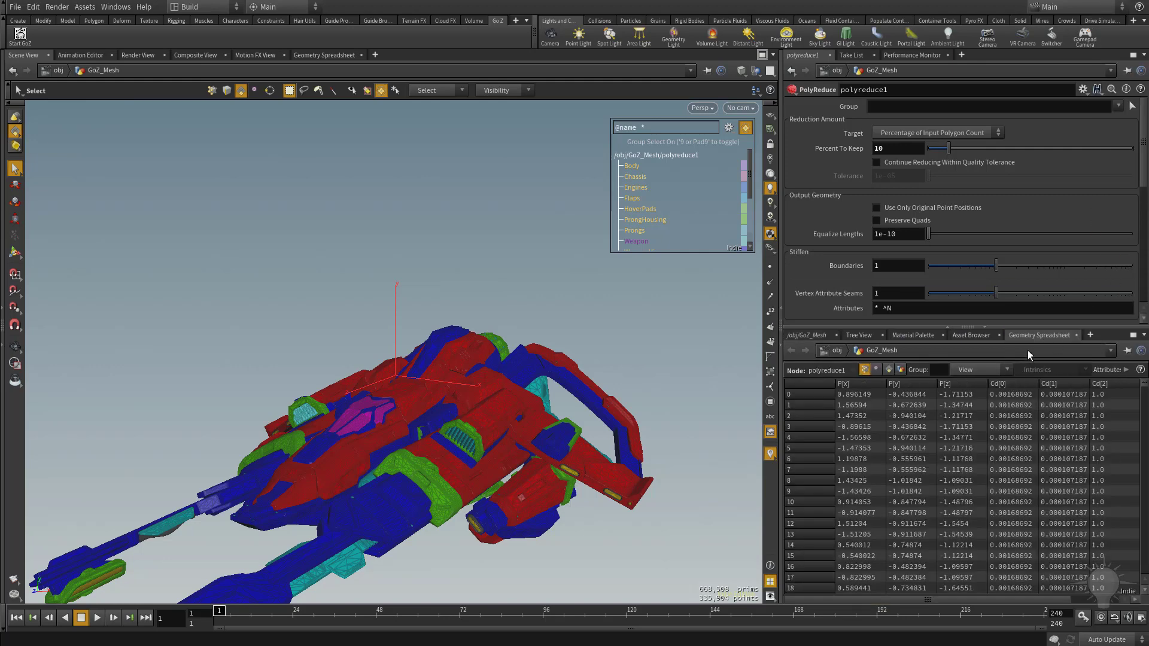
click(888, 369)
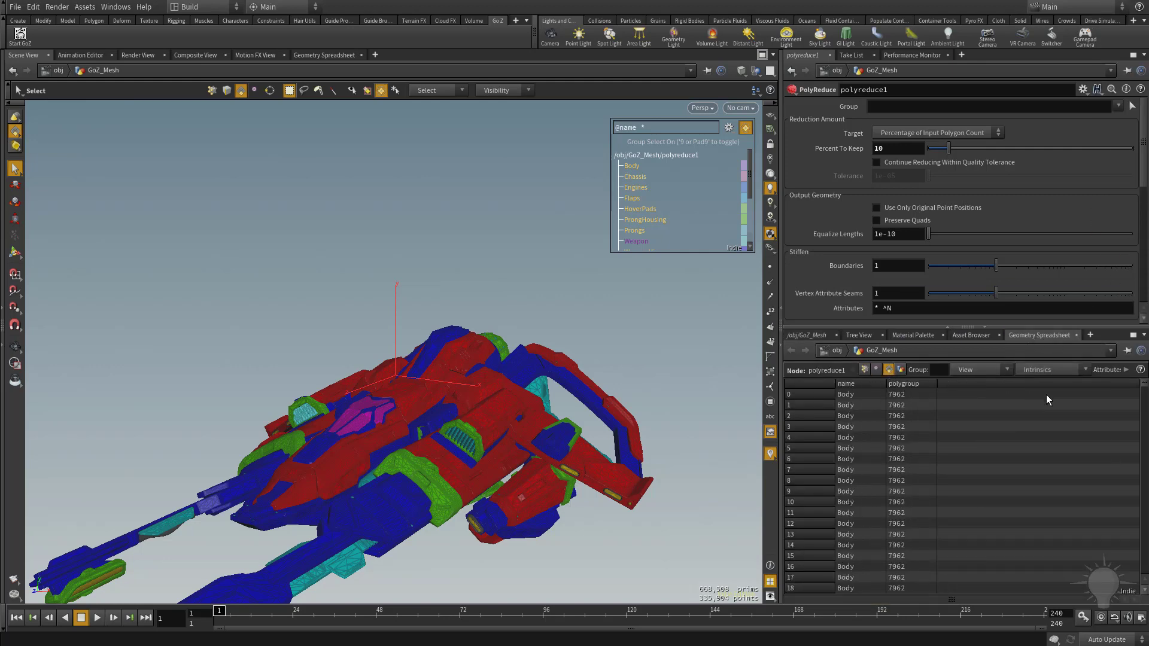
mouse_move(1145, 387)
mouse_down()
mouse_move(1145, 410)
mouse_move(1146, 377)
mouse_up()
Return to the network and compare the attributes in the node information of sop_voxelmesh1 and polyreduce1
click(820, 337)
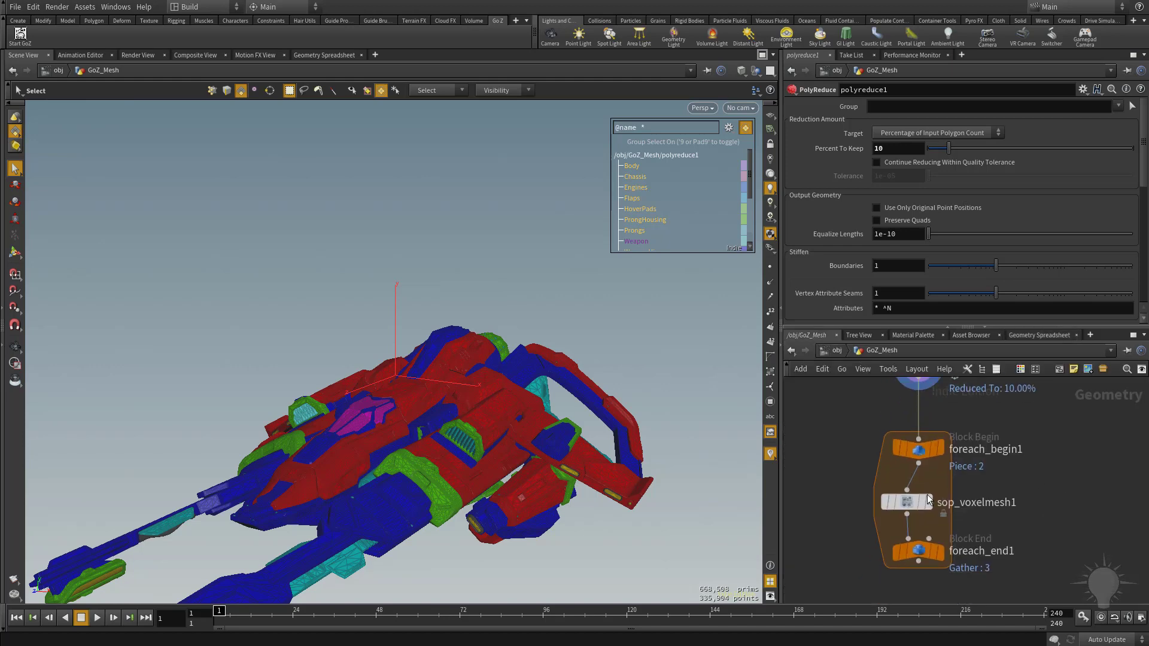
click(905, 501)
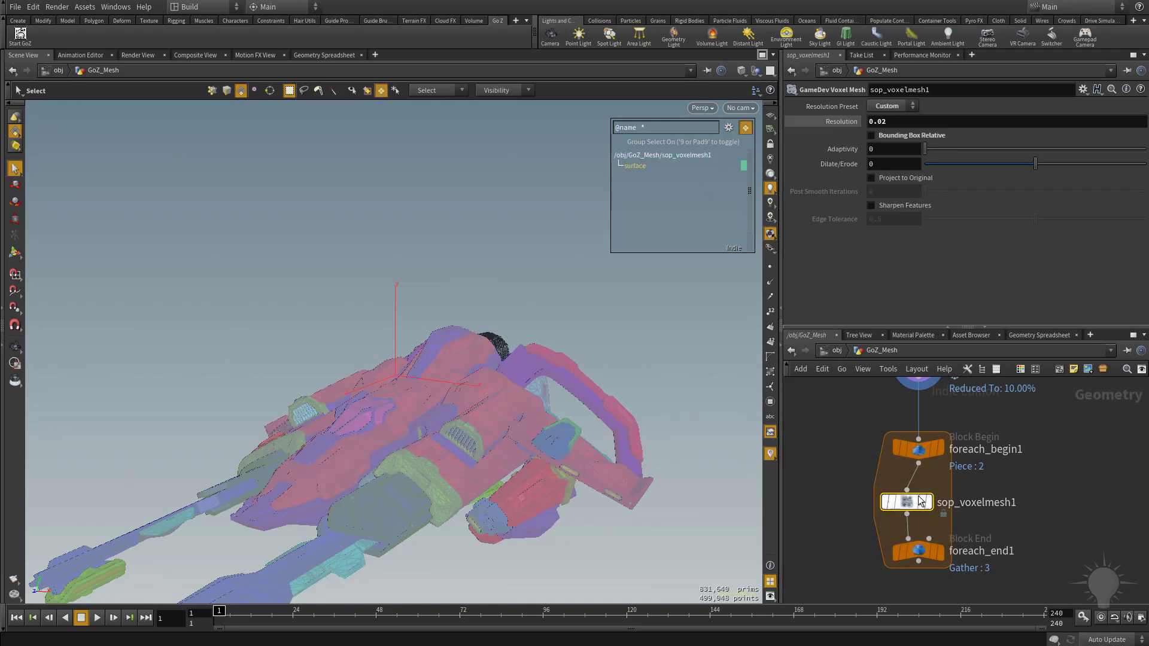
middle_click(914, 503)
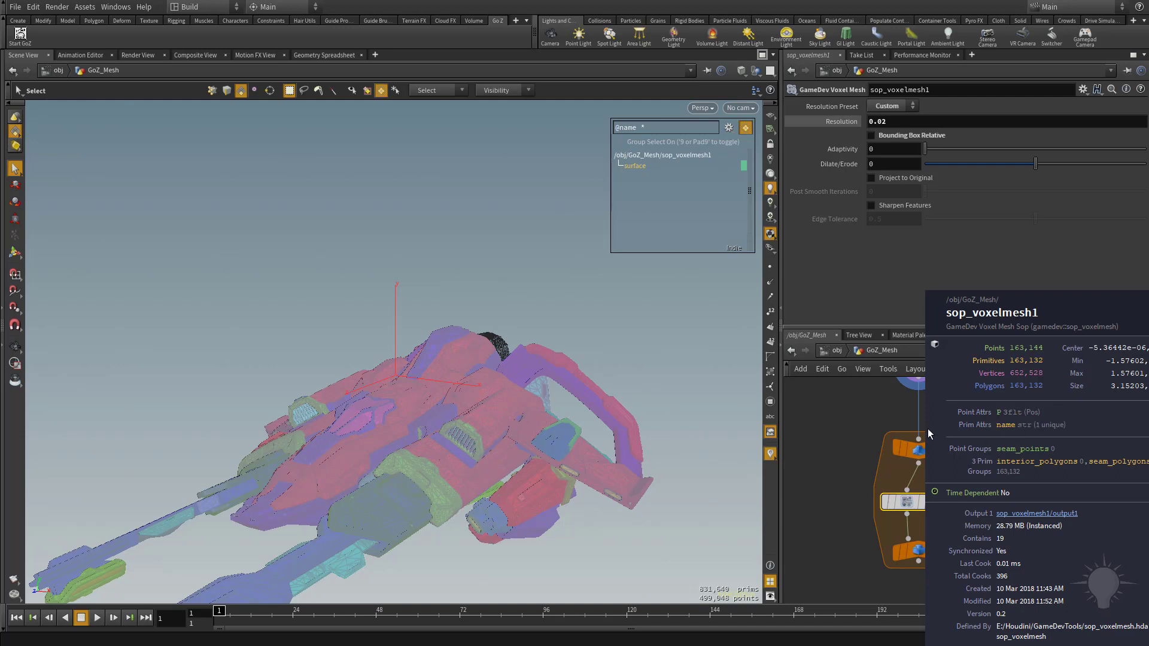
middle_drag(878, 440, 872, 481)
middle_click(909, 407)
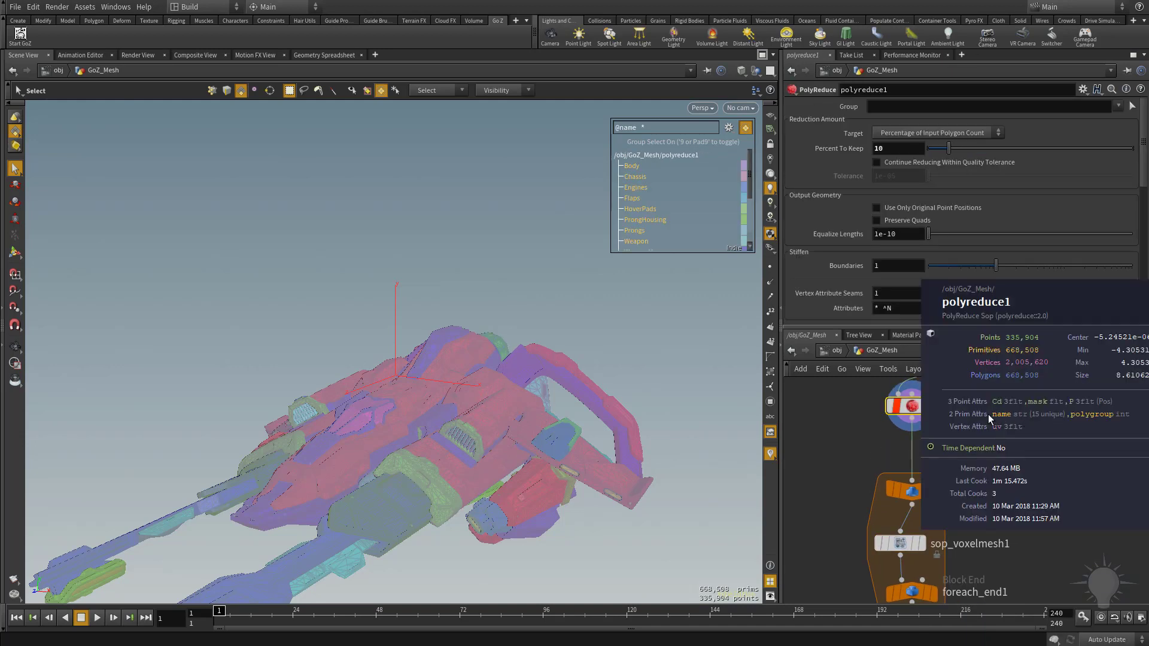
Add an Attribute Transfer node to the network beside the for-each loop
middle_drag(1065, 526, 1054, 490)
key(Tab)
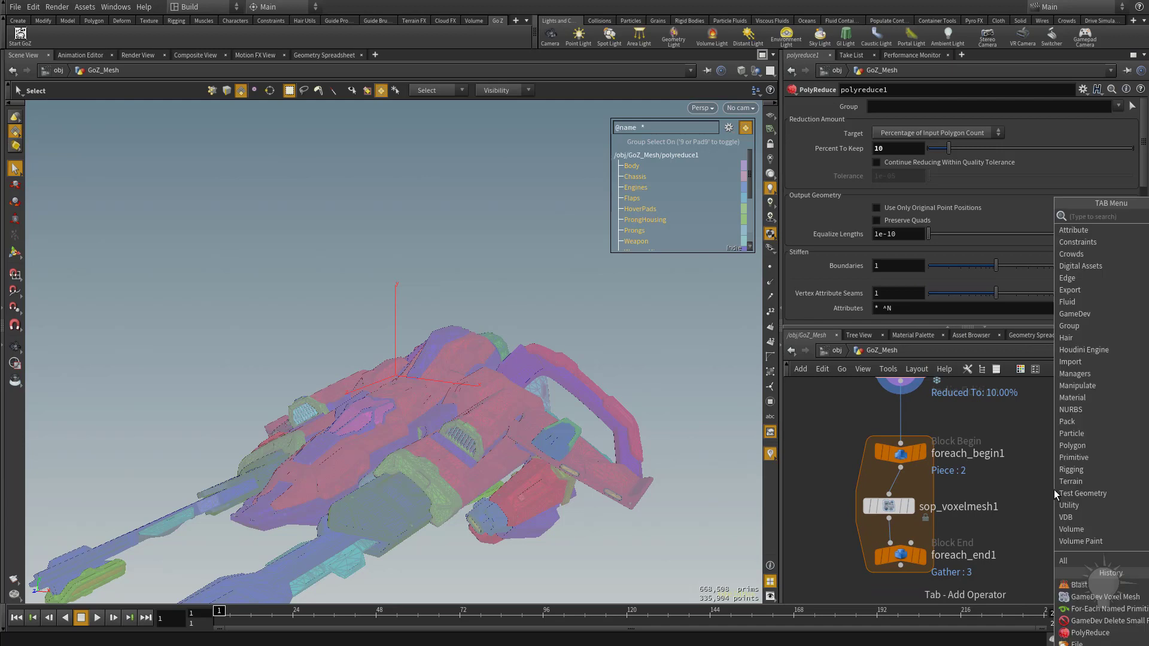
text(transfer att)
key(Return)
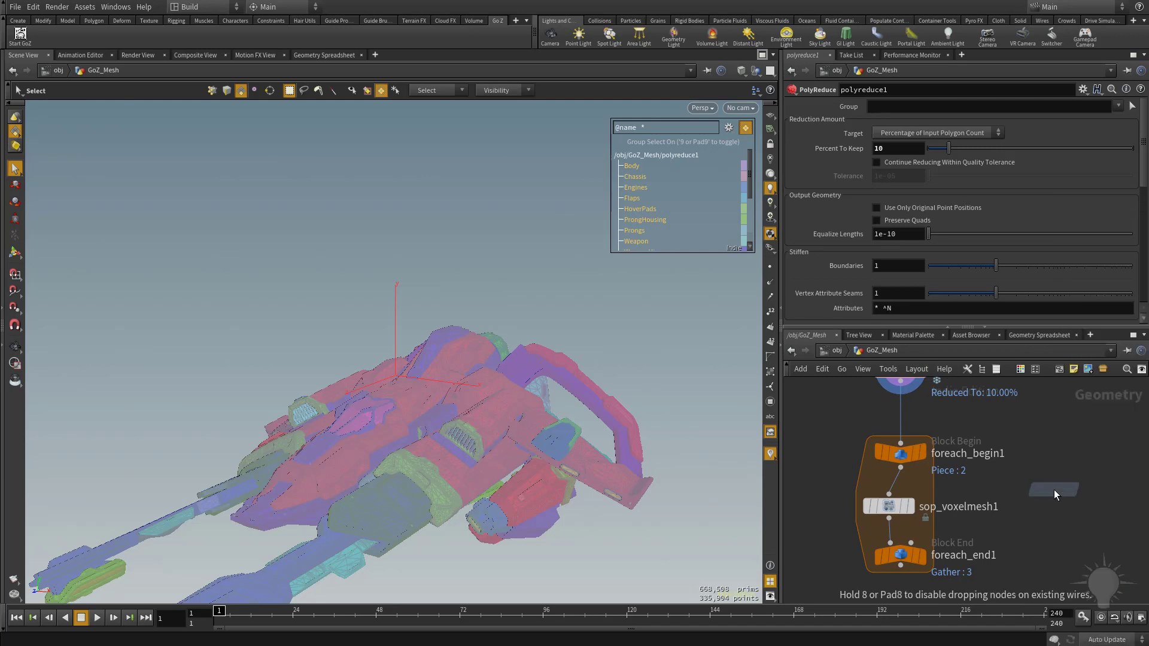
click(1026, 505)
middle_drag(1026, 508, 1057, 467)
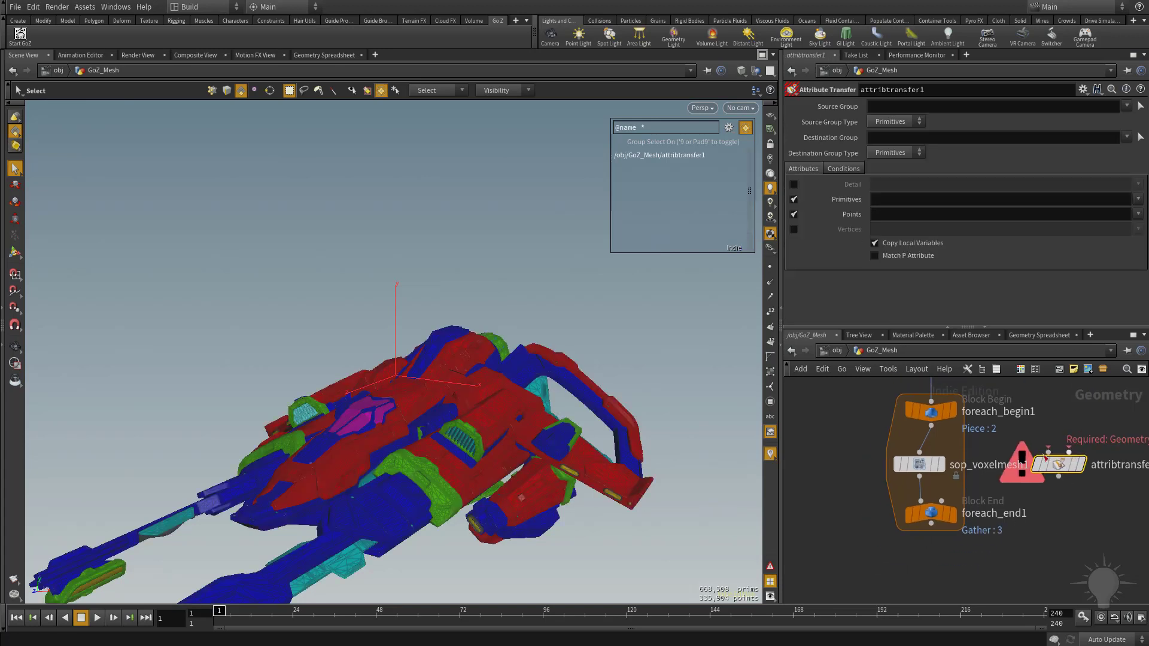
Spread out sop_voxelmesh1 and foreach_end1 to make room, and move attribtransfer1 in between them
drag(917, 466, 872, 455)
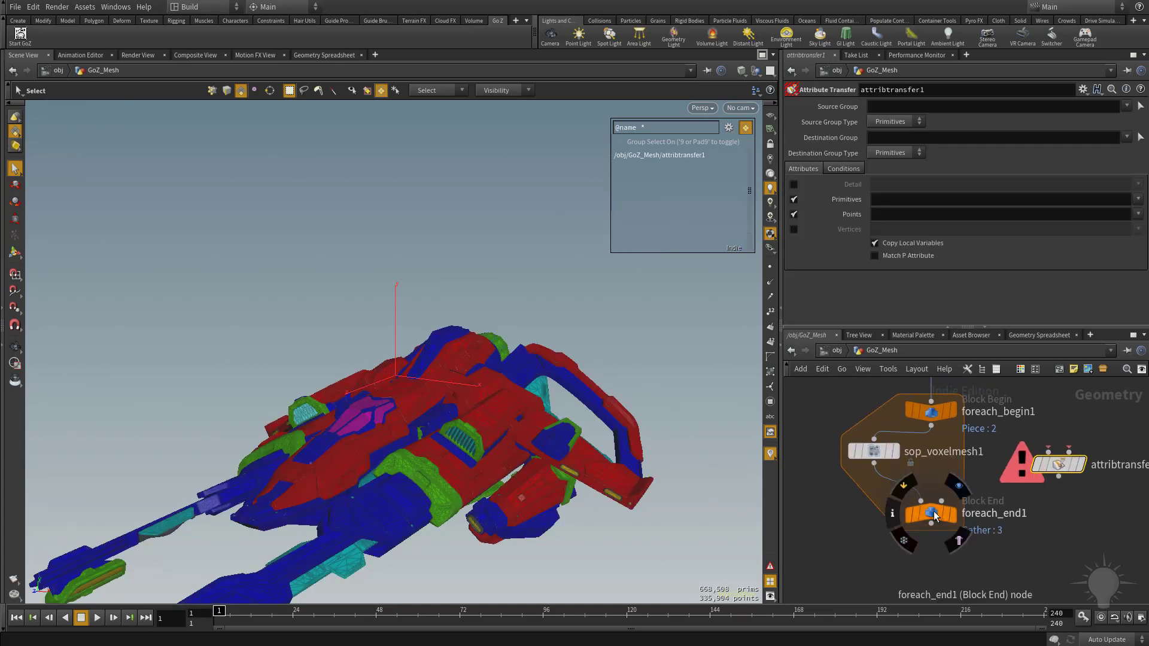
drag(931, 513, 925, 551)
drag(1039, 475, 958, 499)
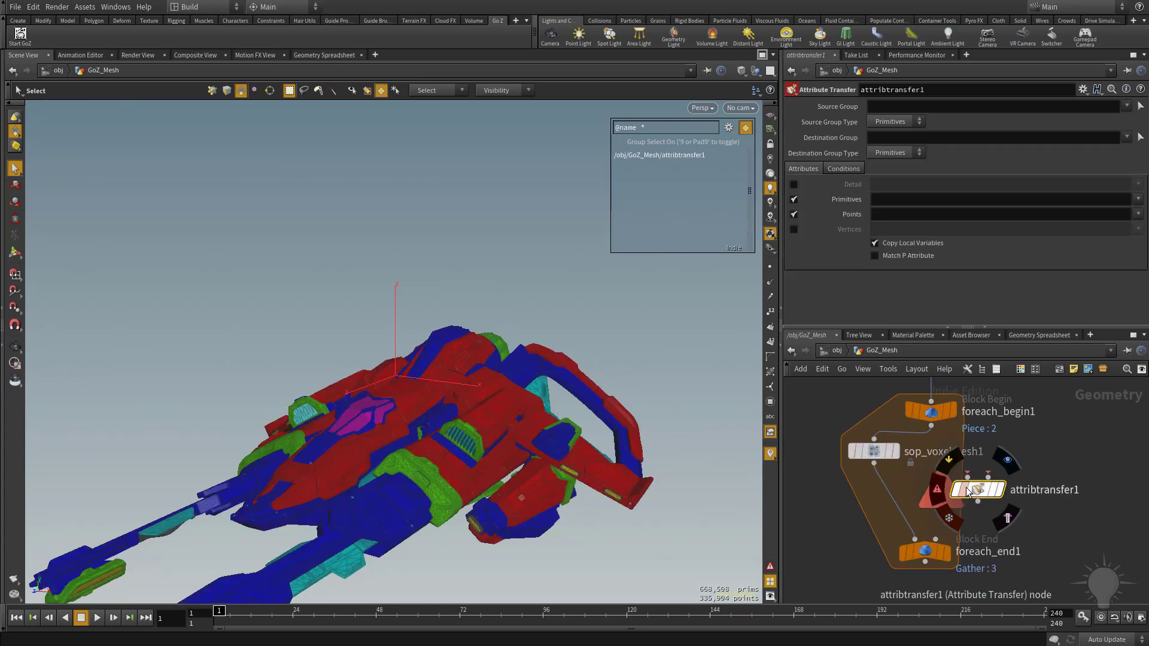
Wire sop_voxelmesh1 and foreach_begin1 into attribtransfer1's first and second inputs, feed its output into foreach_end1, and align it in the loop
click(874, 463)
click(967, 476)
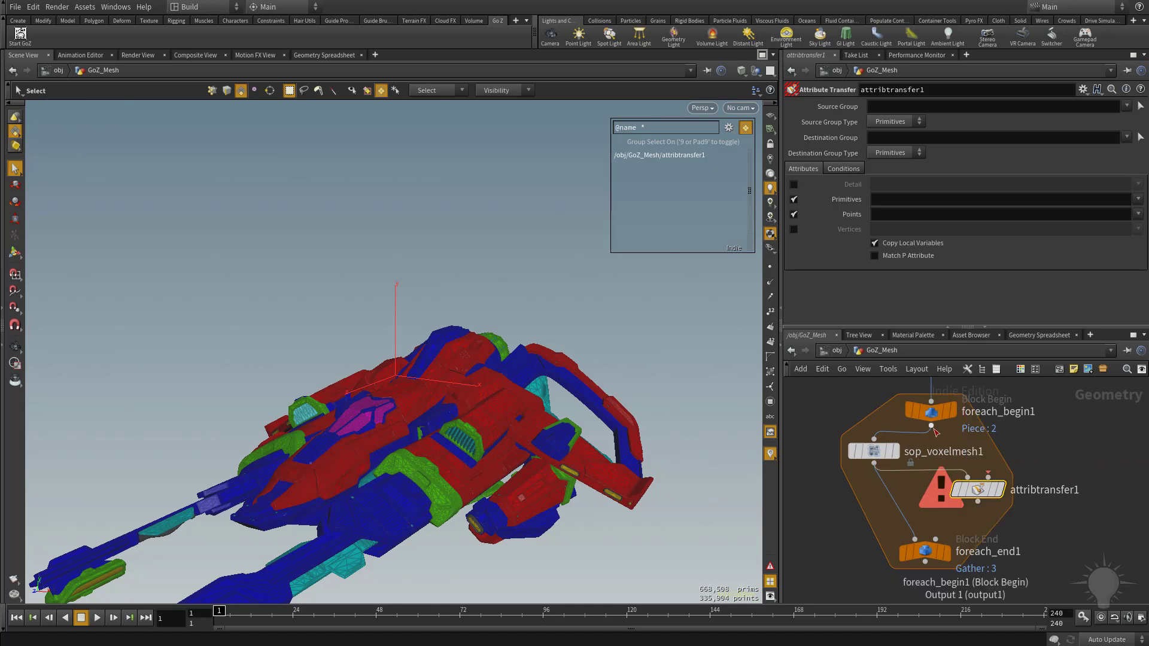
click(931, 426)
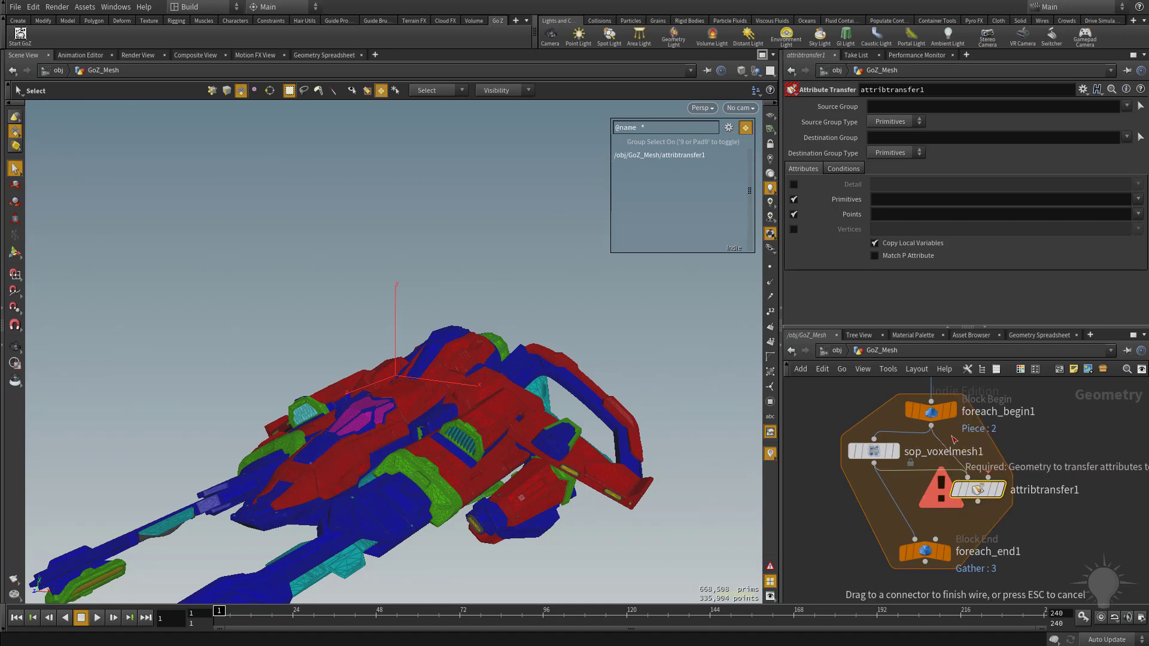
click(988, 477)
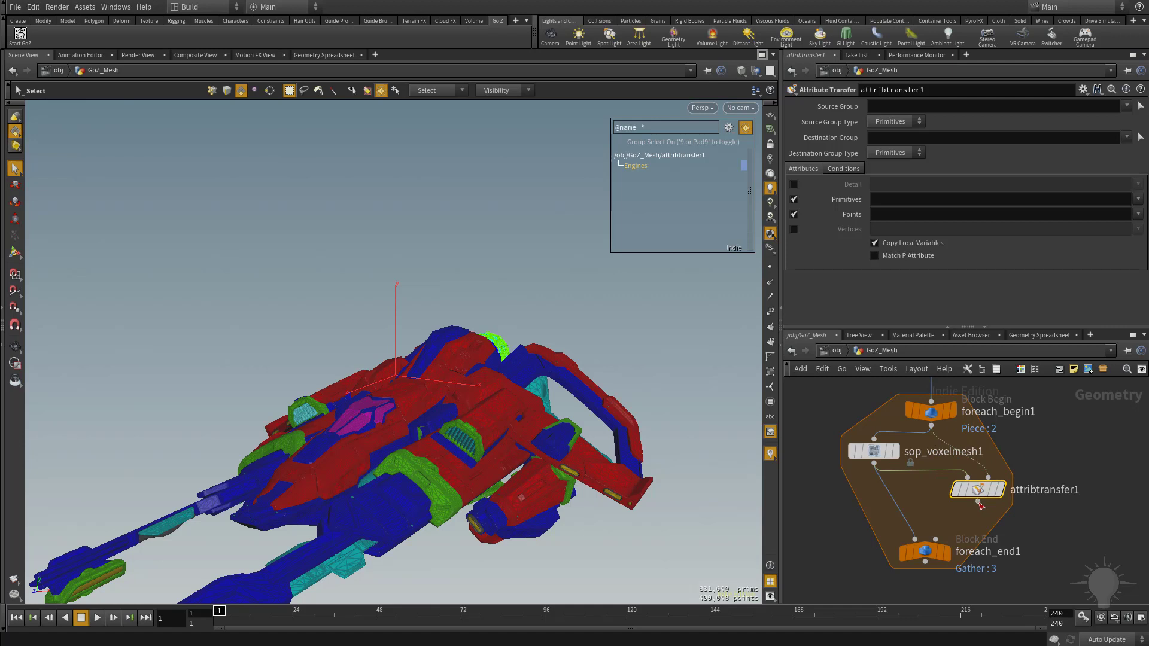
click(978, 504)
click(915, 547)
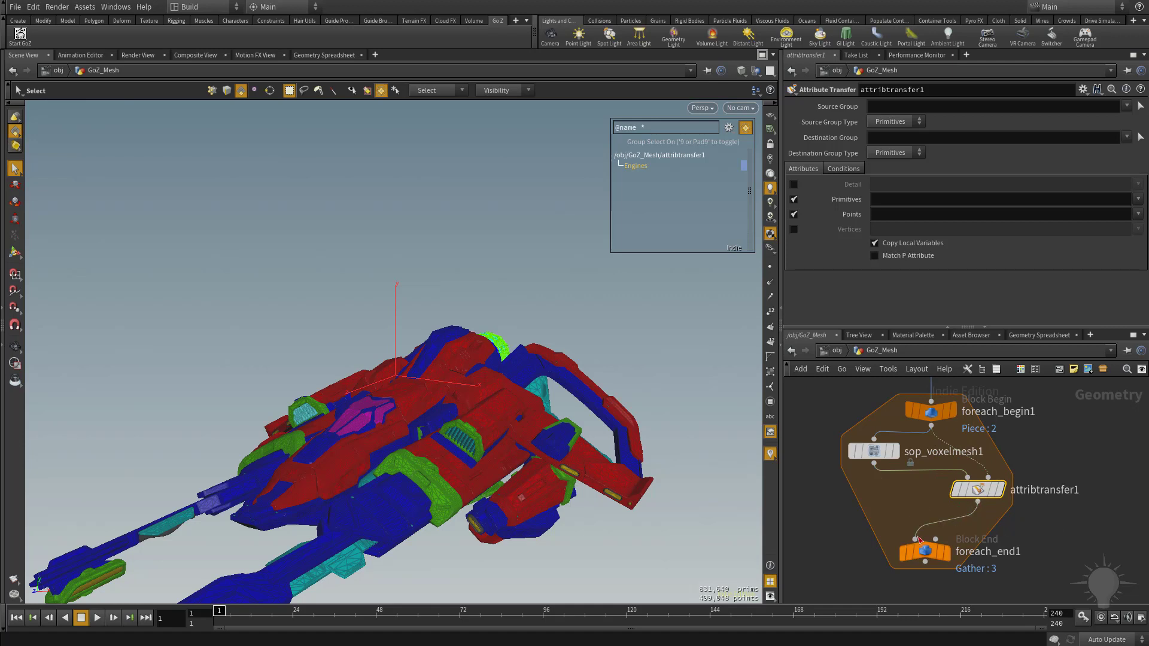
drag(977, 489, 925, 503)
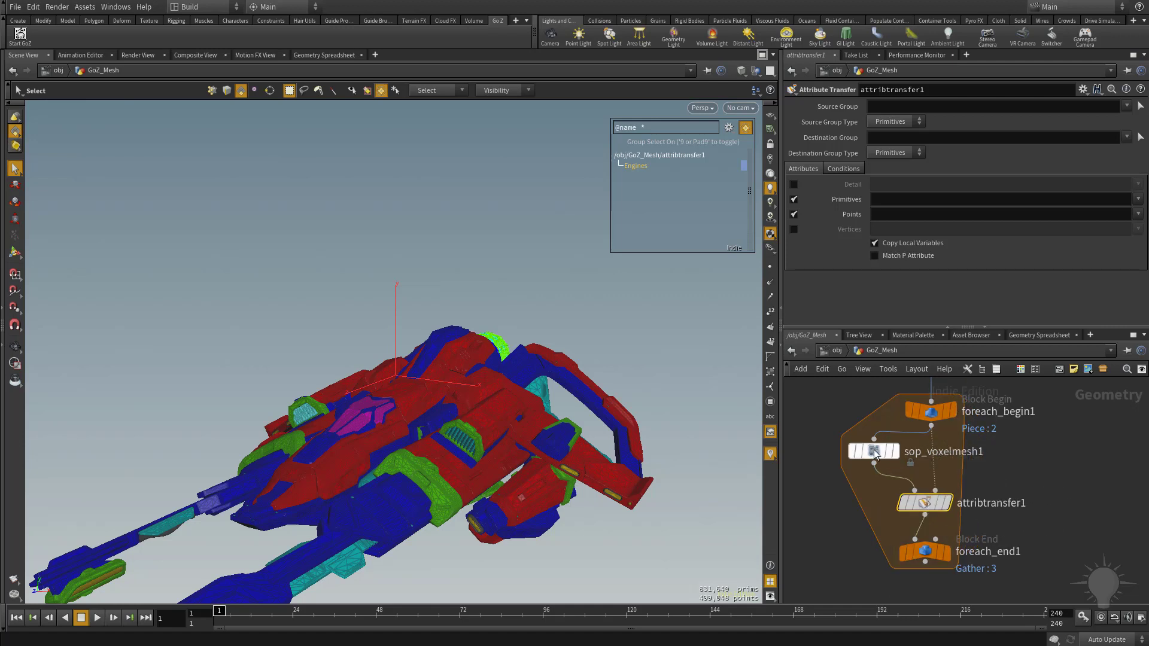
Display foreach_end1 and turn off group colouring in the viewport to inspect the transferred colours up close
click(924, 551)
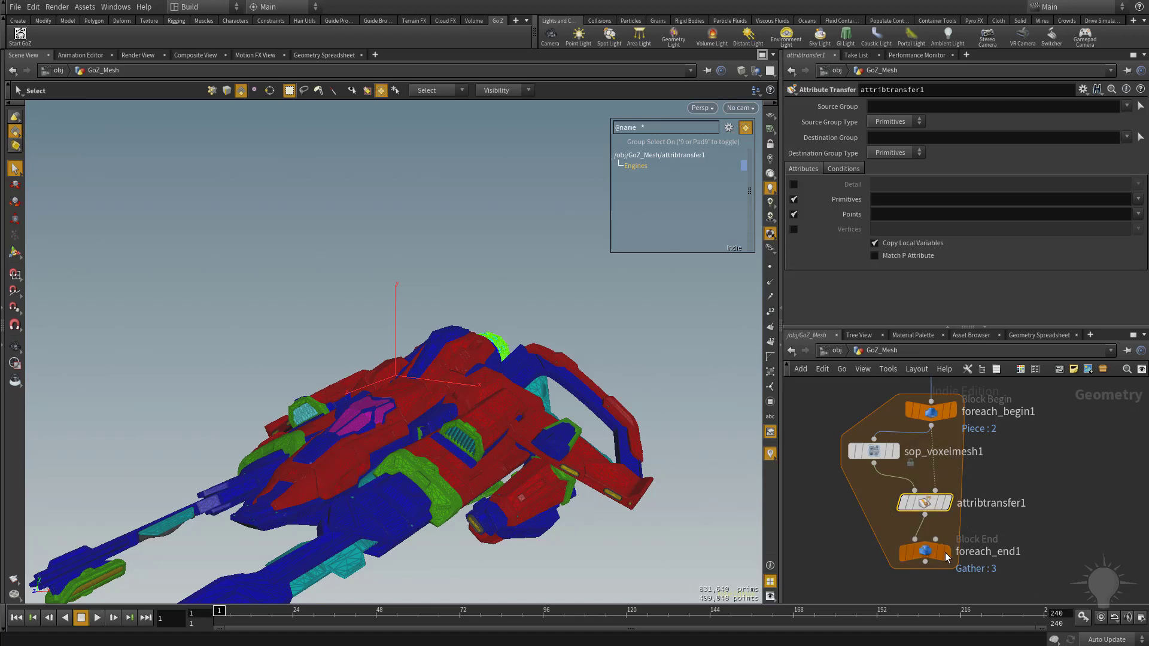
click(947, 551)
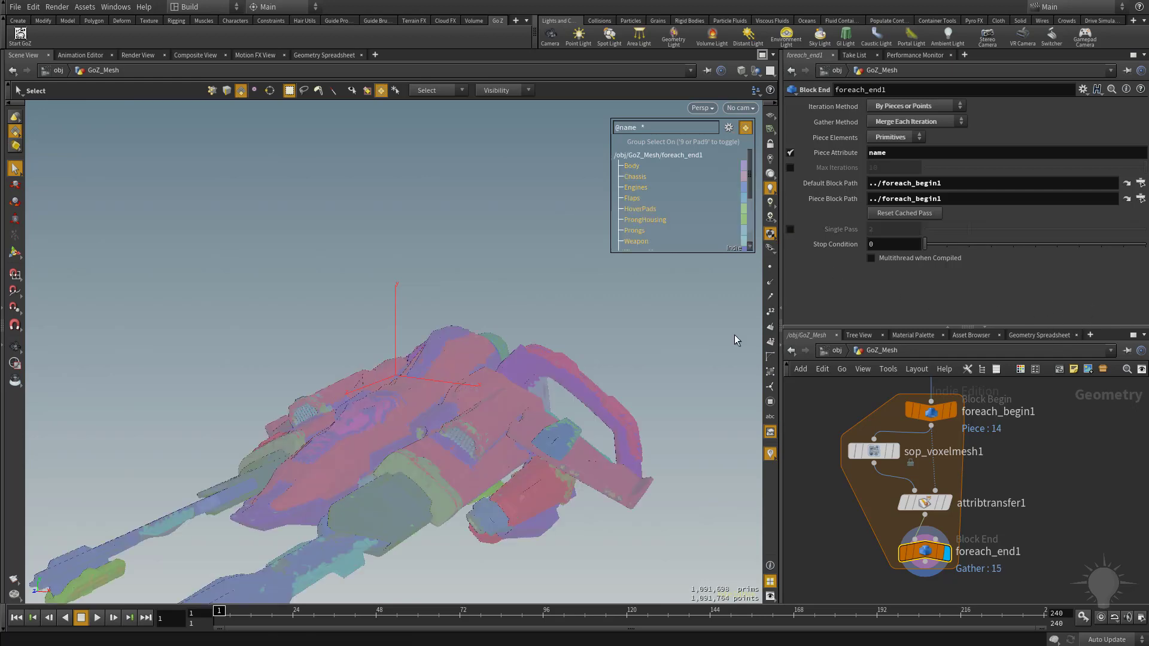
alt+drag(479, 359, 392, 299)
scroll(392, 300, up, 3)
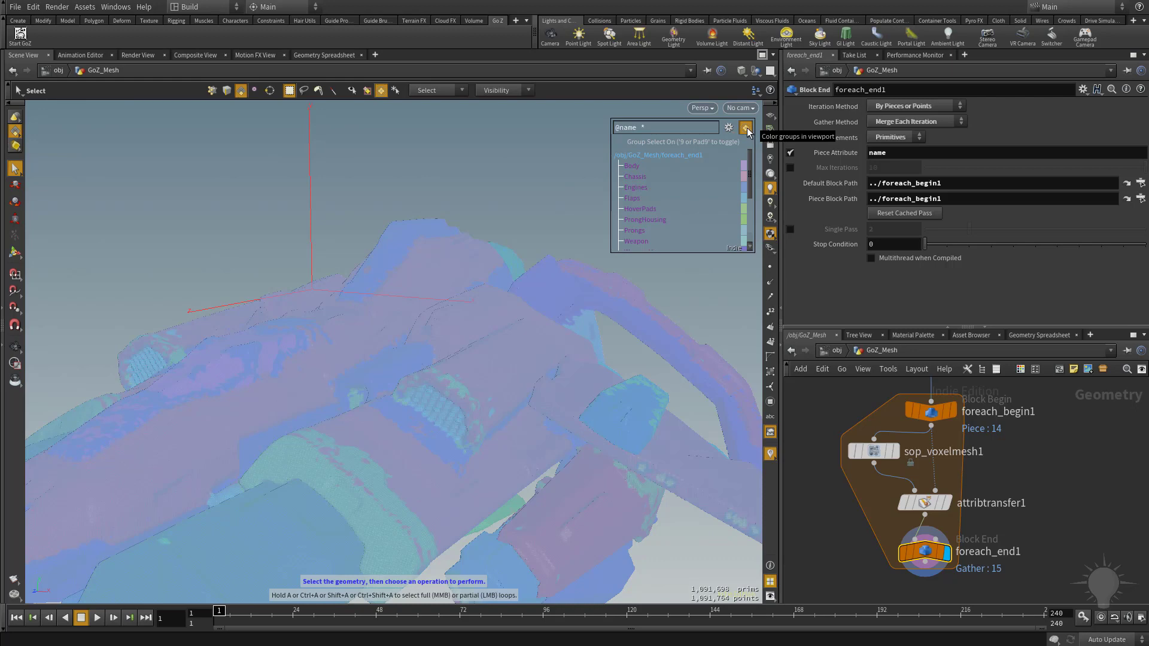
click(746, 131)
alt+middle_drag(512, 523, 577, 429)
alt+drag(536, 431, 674, 576)
key(s)
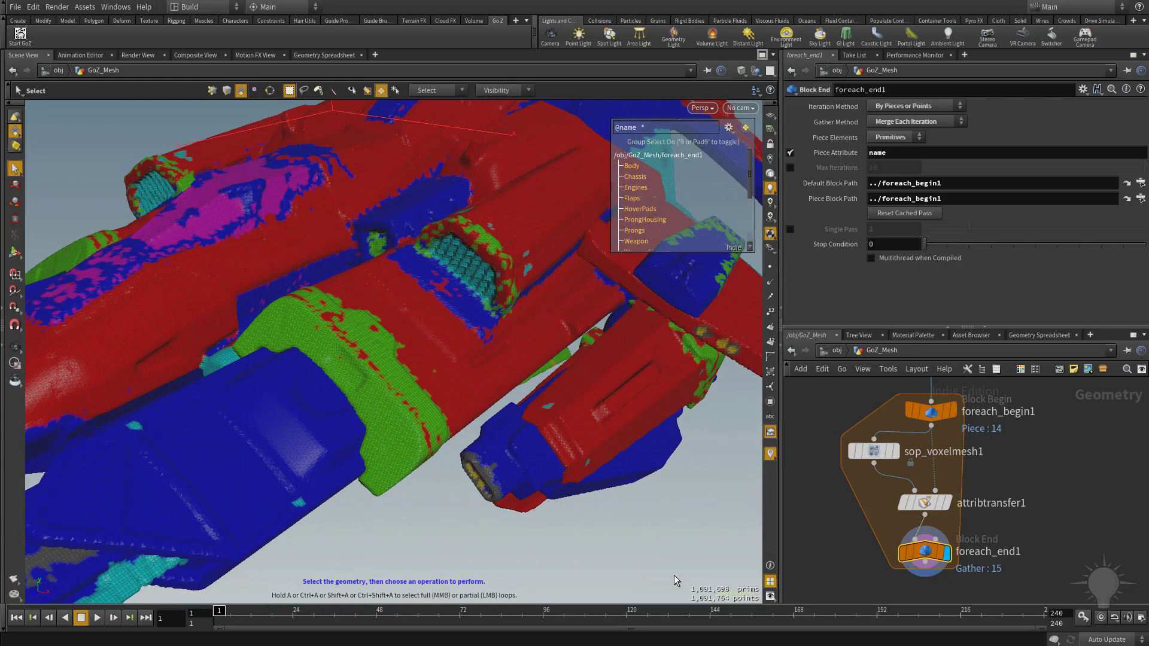
Turn off point attribute transfer in attribtransfer1, restrict its primitive attributes to name, and reselect foreach_end1 to check the result
click(926, 502)
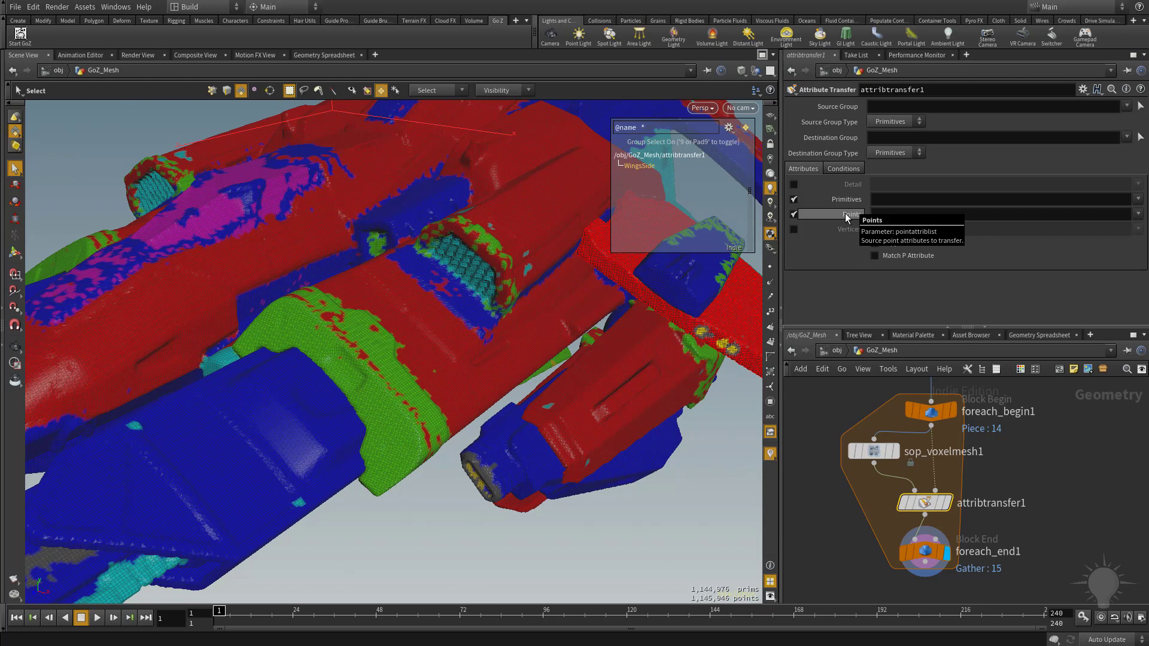
click(794, 214)
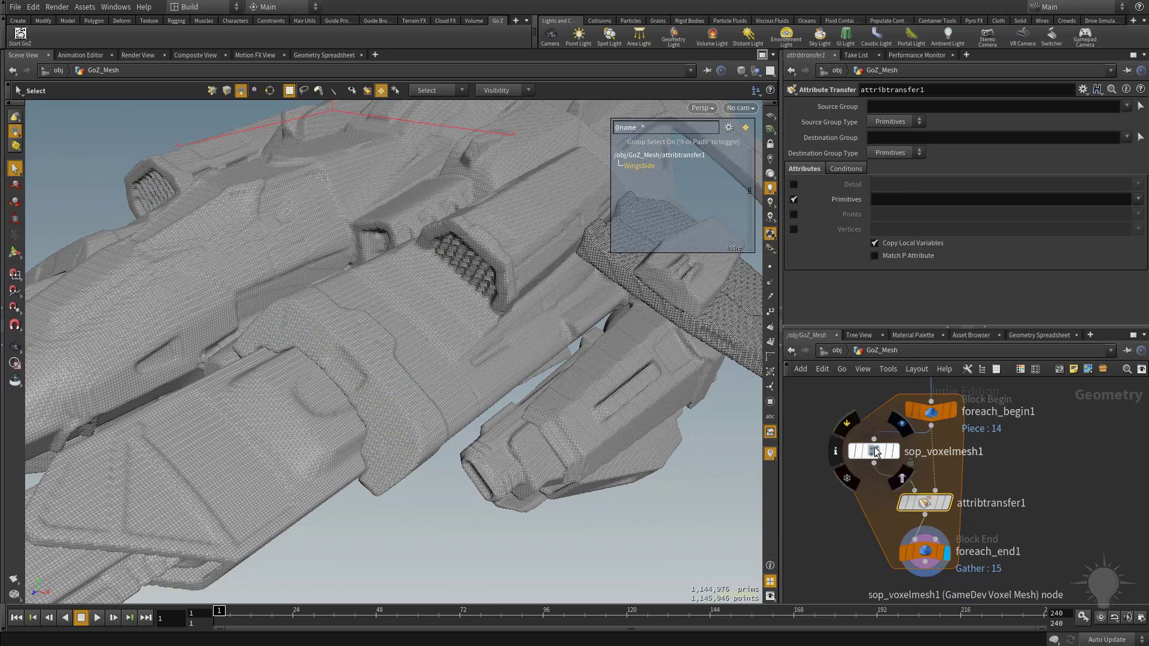
middle_click(939, 418)
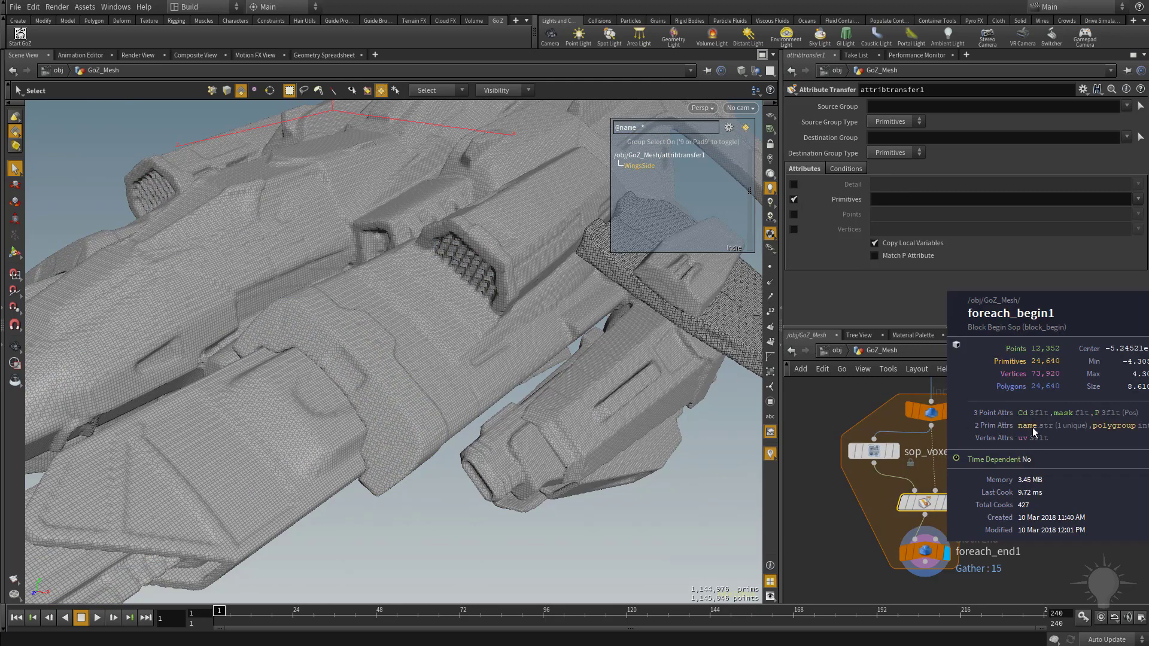
click(1137, 201)
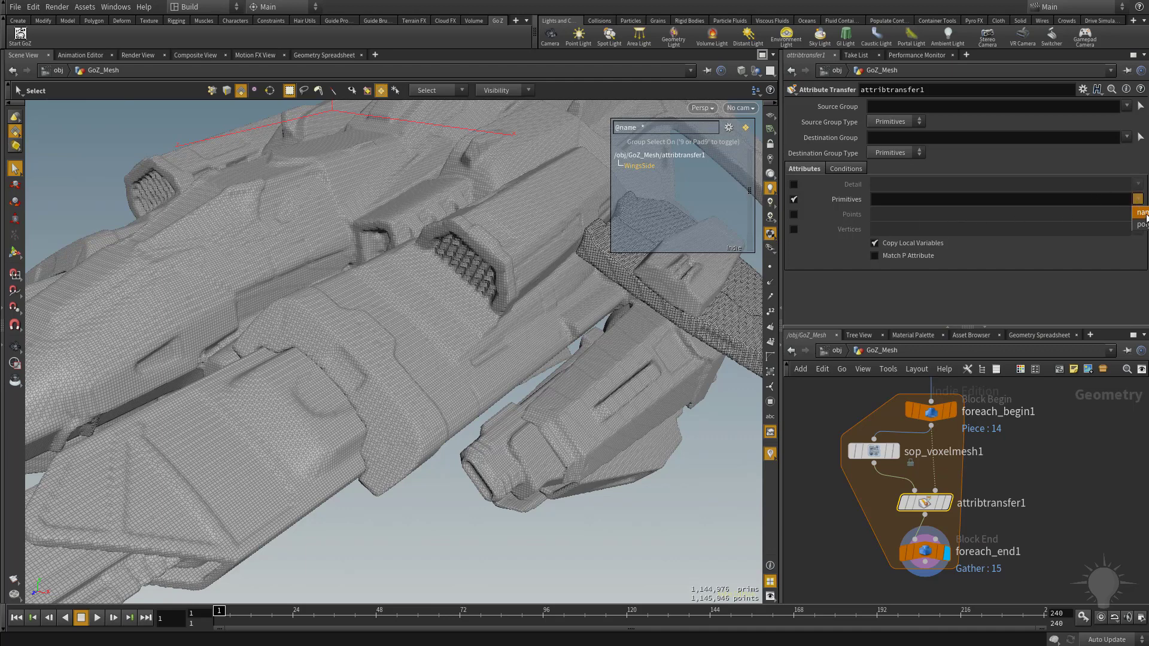
click(1137, 217)
click(924, 551)
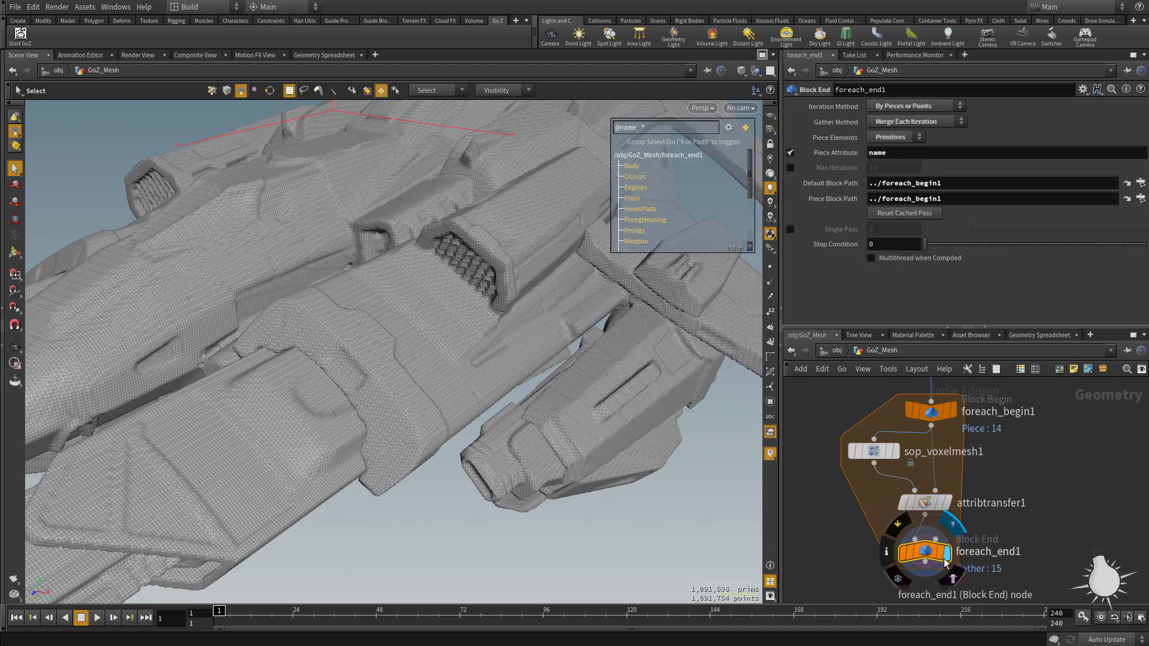